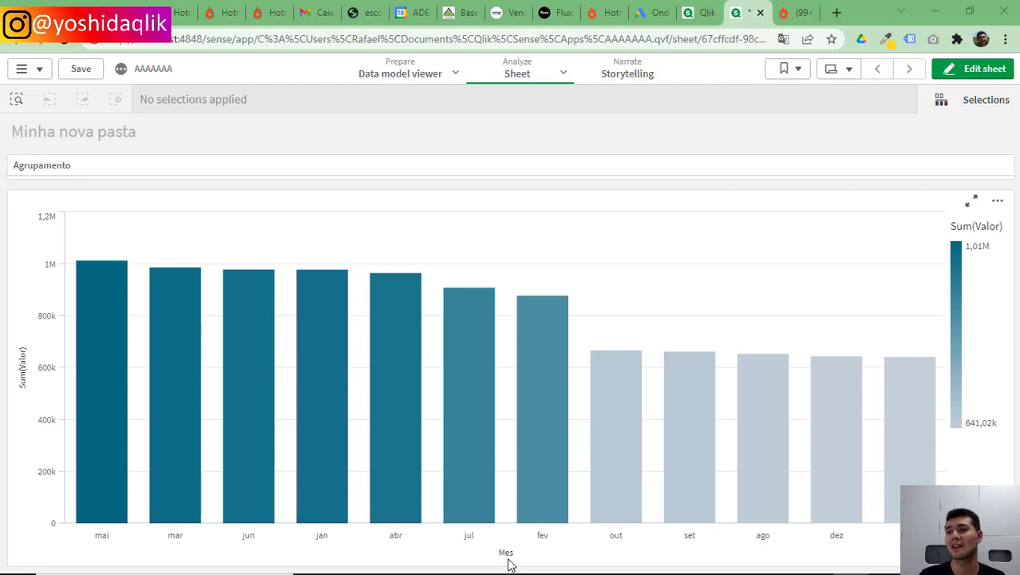
Put the sheet into edit mode and label the bar chart's Sum(Valor) measure "Medida"
{"action": "left_click", "coordinate": [949, 67]}
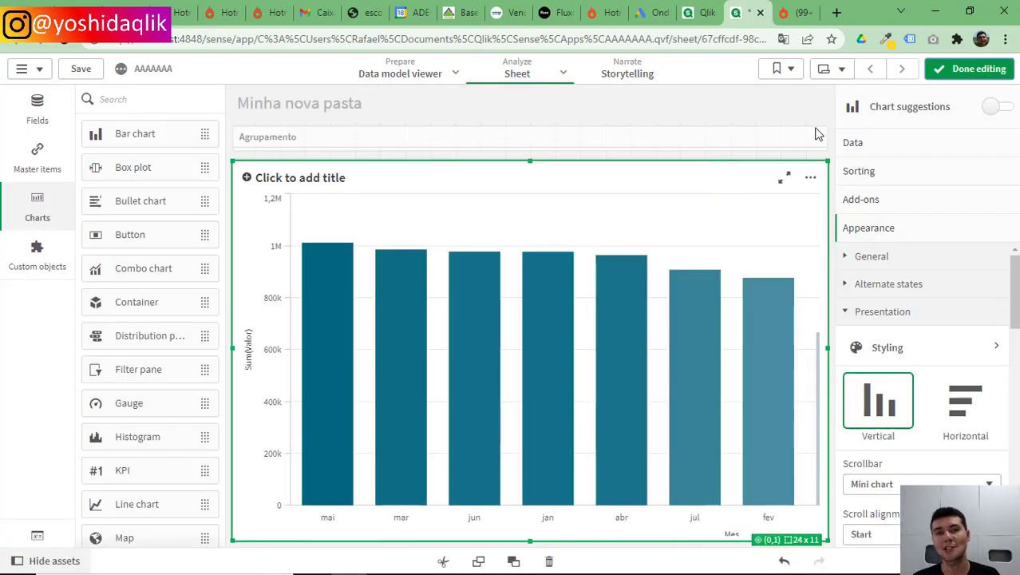
{"action": "left_click", "coordinate": [905, 152]}
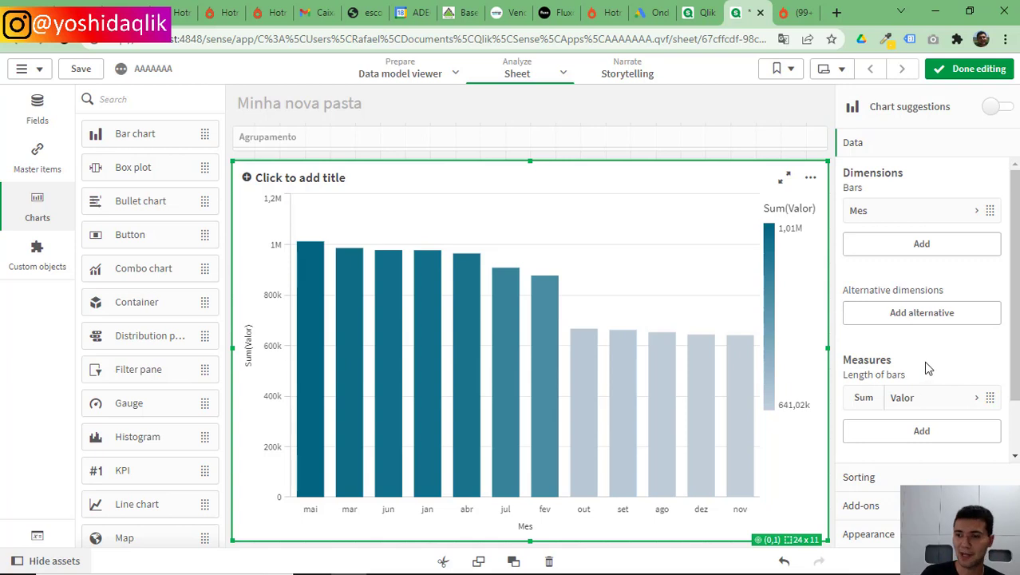
{"action": "scroll", "coordinate": [926, 365], "scroll_direction": "down", "scroll_amount": 1}
{"action": "left_click", "coordinate": [921, 322]}
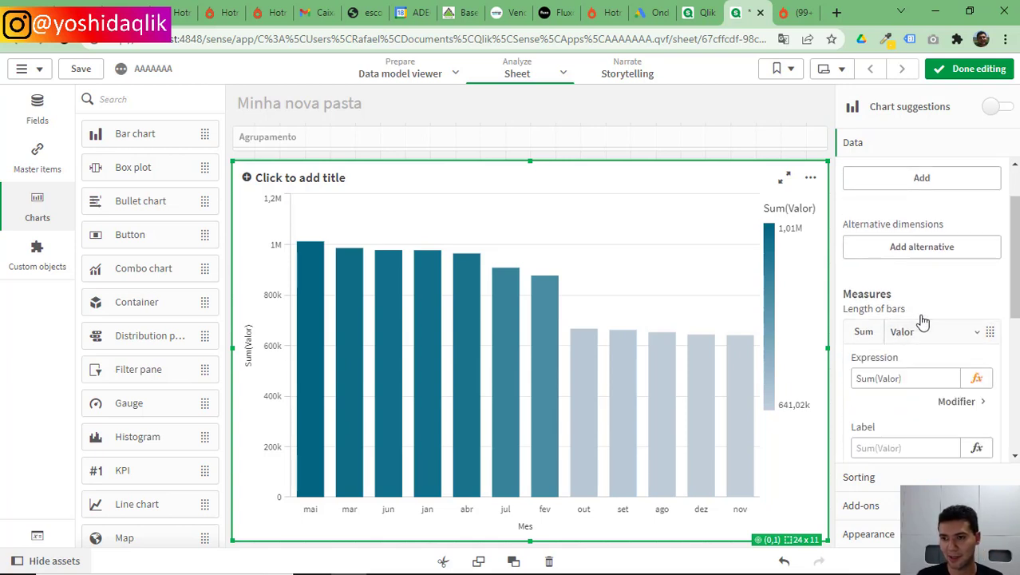
{"action": "scroll", "coordinate": [922, 396], "scroll_direction": "down", "scroll_amount": 1}
{"action": "left_click", "coordinate": [892, 399]}
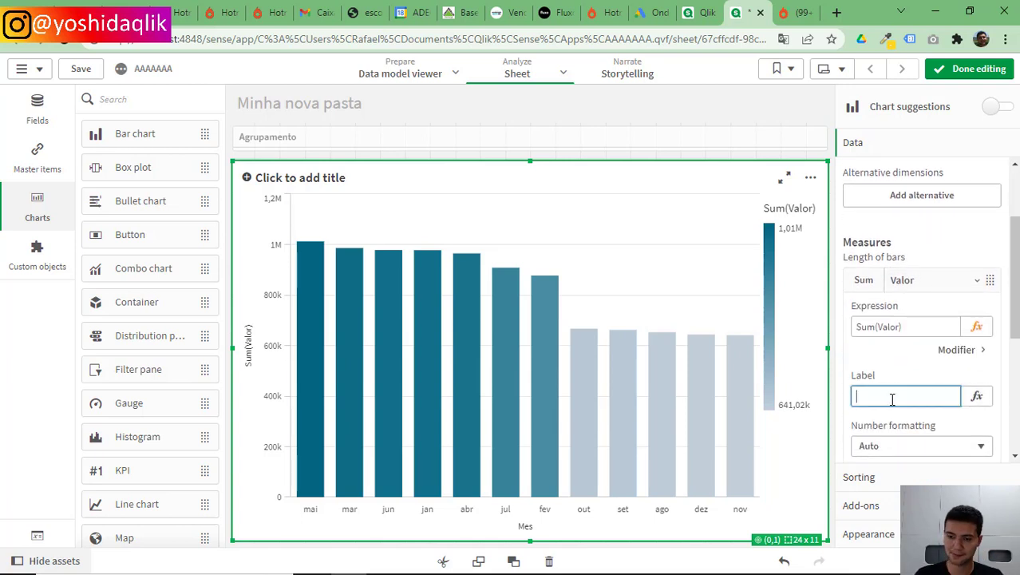
{"action": "type", "text": "Medida"}
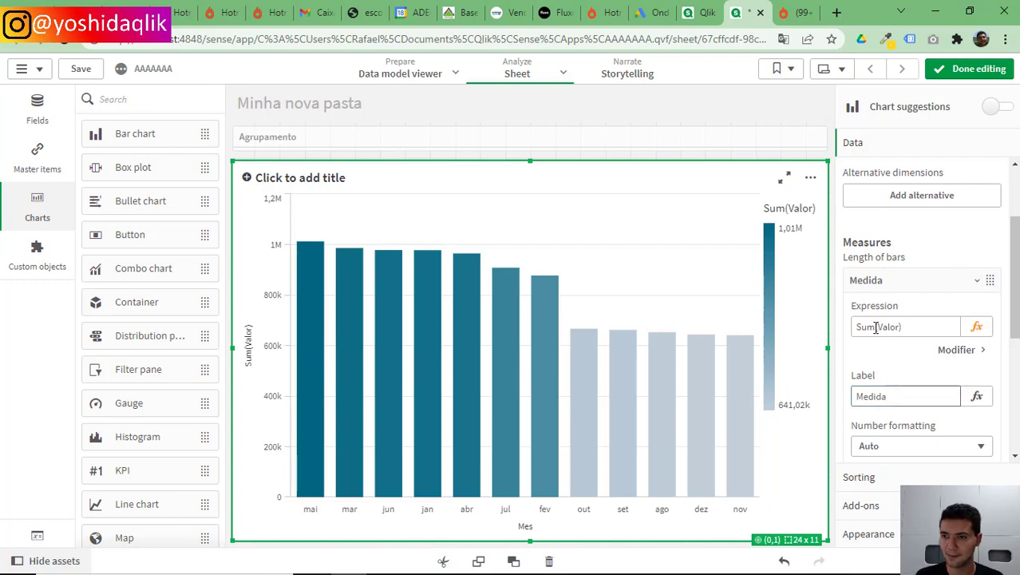
Add the Agrupamento field as an alternative dimension of the bar chart
{"action": "scroll", "coordinate": [874, 327], "scroll_direction": "up", "scroll_amount": 2}
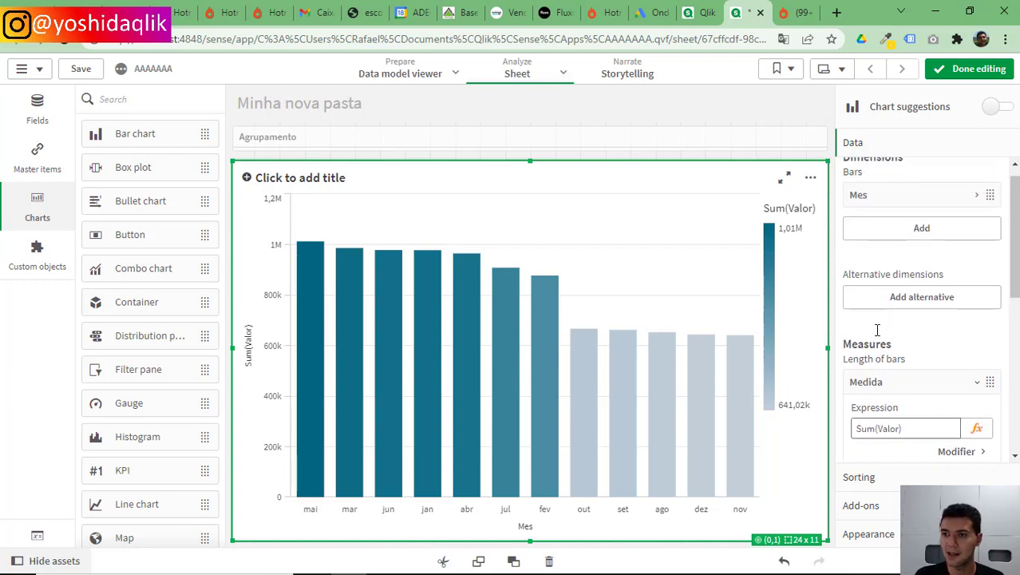
{"action": "left_click", "coordinate": [918, 310]}
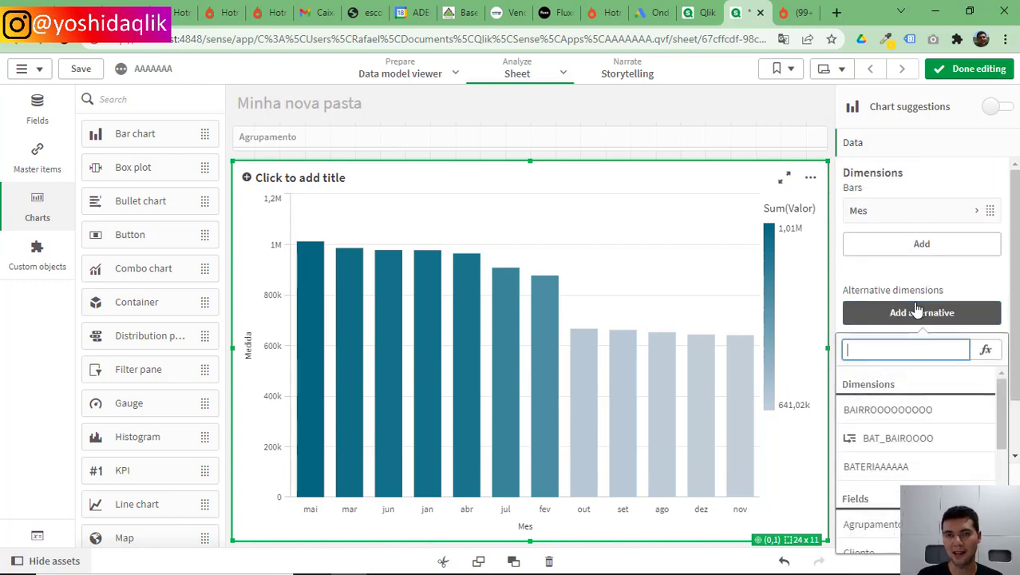
{"action": "type", "text": "Ano"}
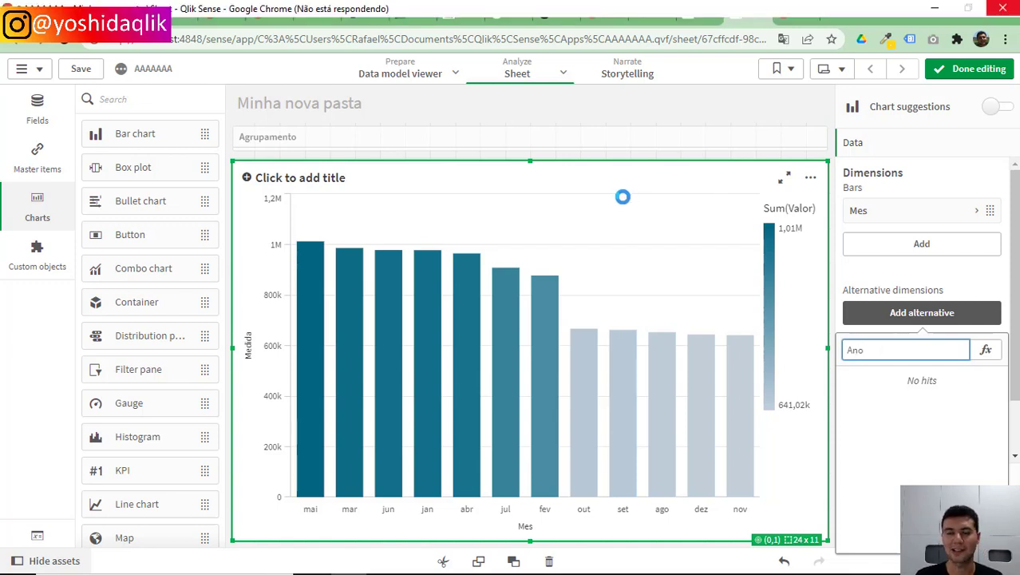
{"action": "key", "text": "BackSpace"}
{"action": "key", "text": "BackSpace"}
{"action": "key", "text": "BackSpace"}
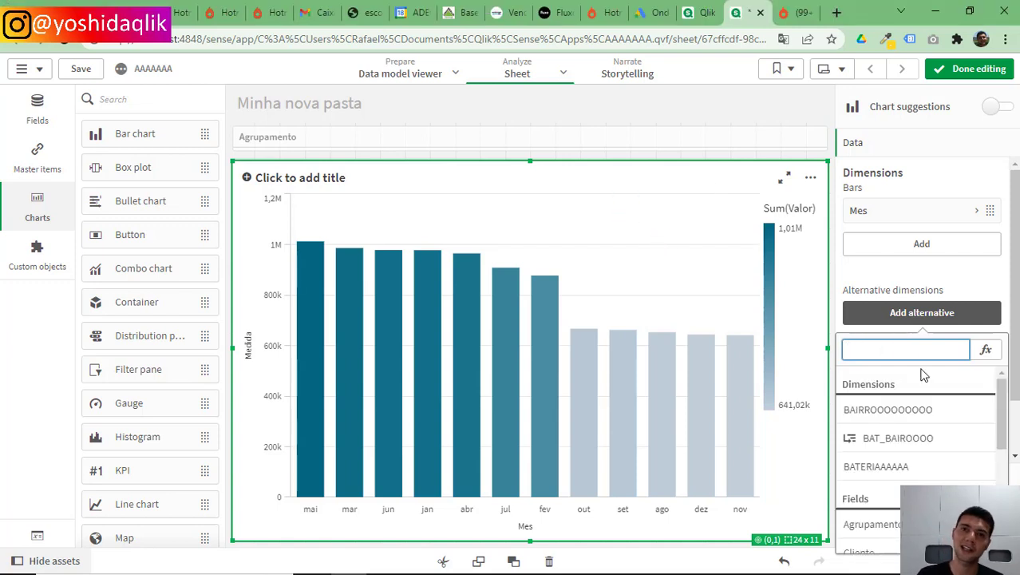
{"action": "scroll", "coordinate": [930, 478], "scroll_direction": "down", "scroll_amount": 1}
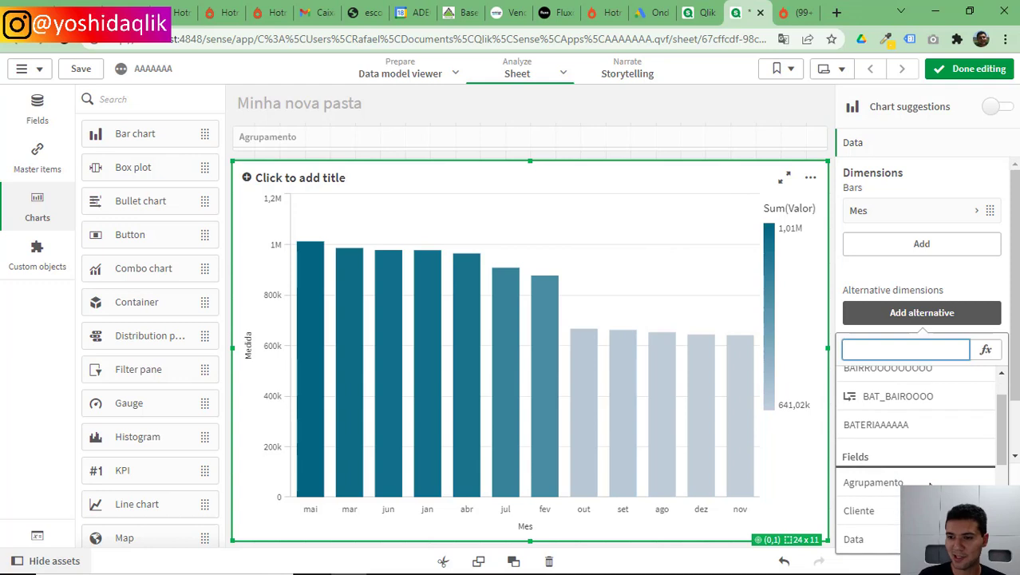
{"action": "left_click", "coordinate": [872, 475]}
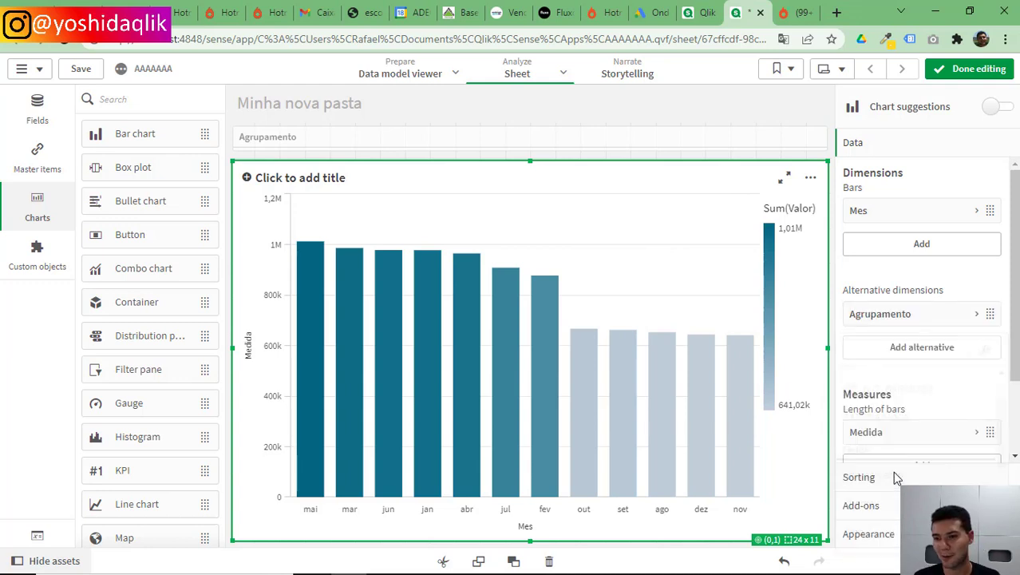
Add the Setor field as a second alternative dimension and label it "Area"
{"action": "left_click", "coordinate": [898, 351]}
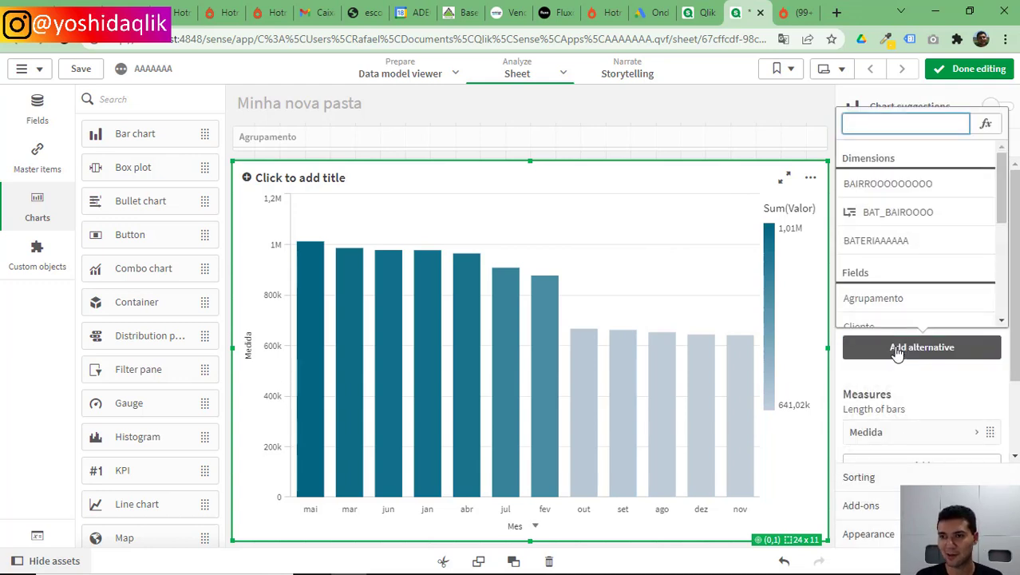
{"action": "type", "text": "se"}
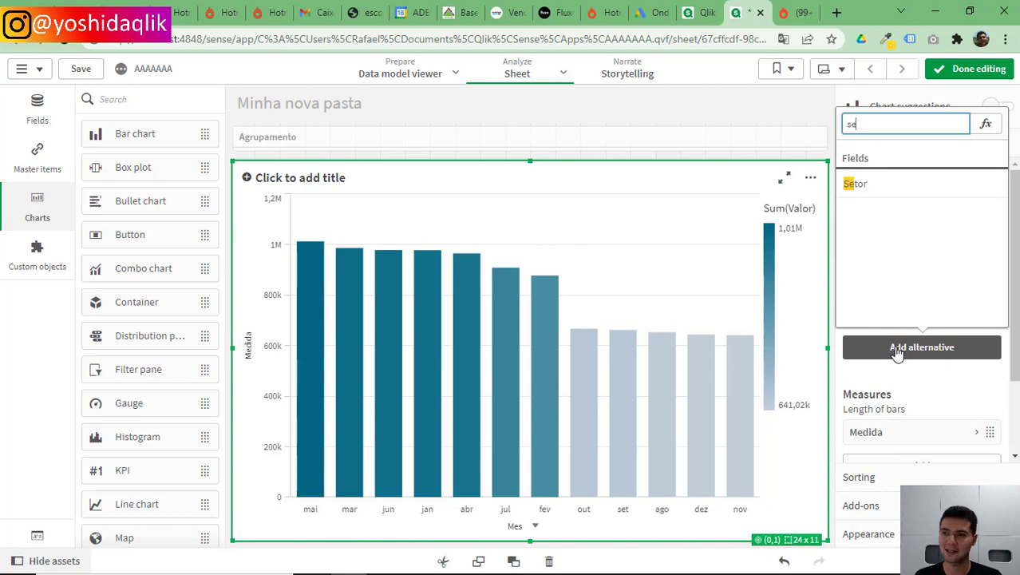
{"action": "left_click", "coordinate": [859, 185]}
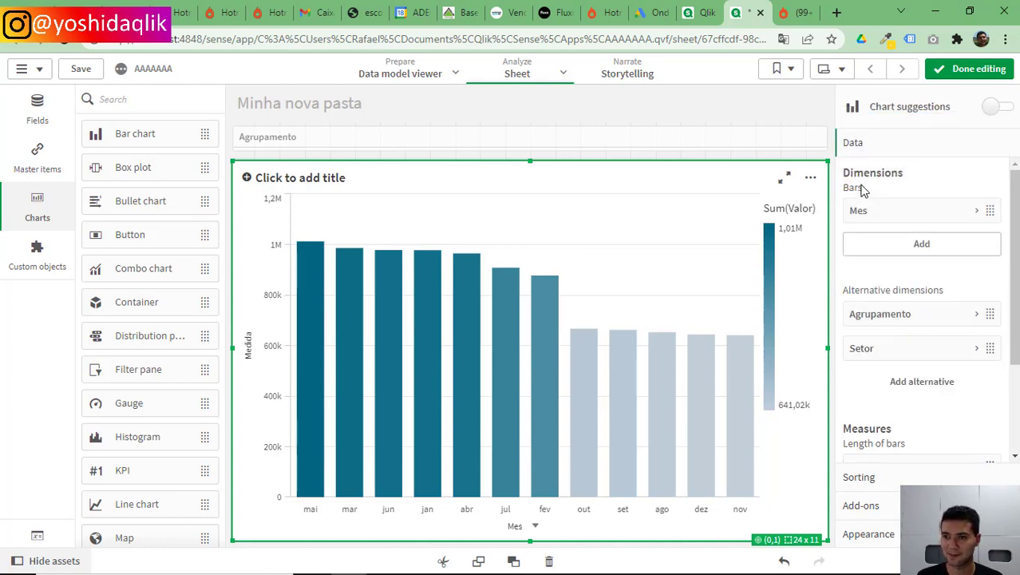
{"action": "left_click", "coordinate": [895, 356]}
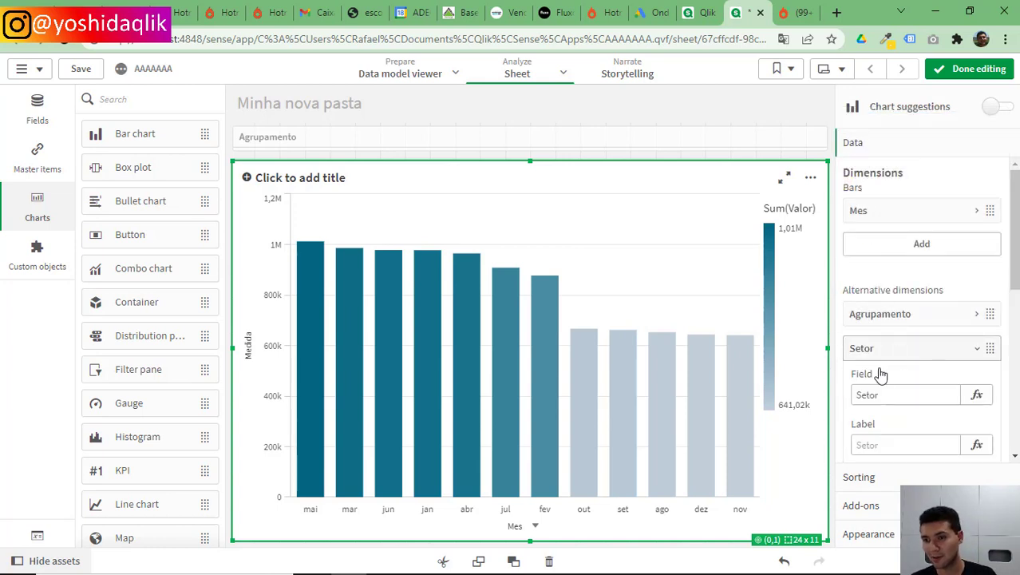
{"action": "left_click", "coordinate": [900, 451]}
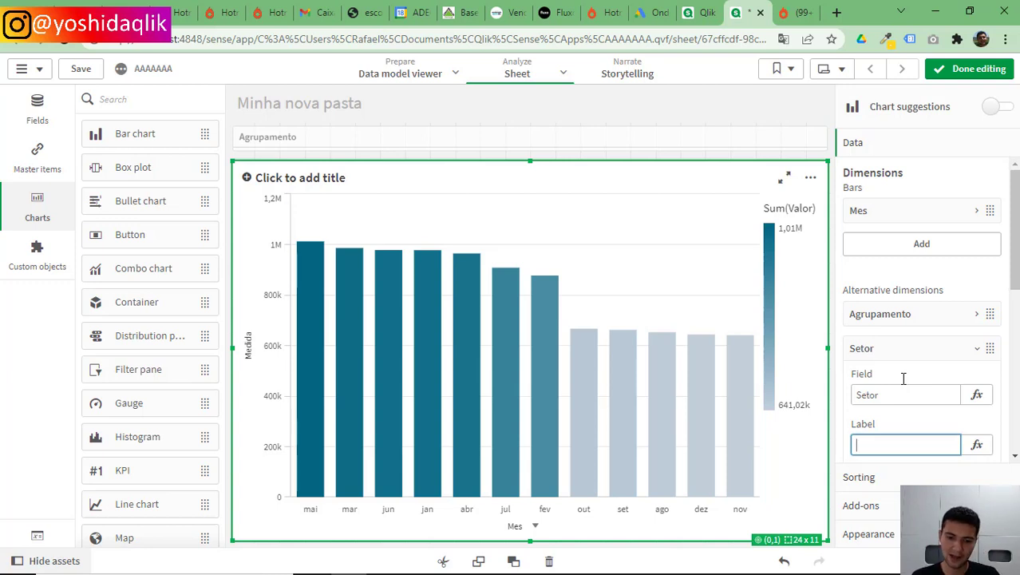
{"action": "type", "text": "Area"}
{"action": "key", "text": "Return"}
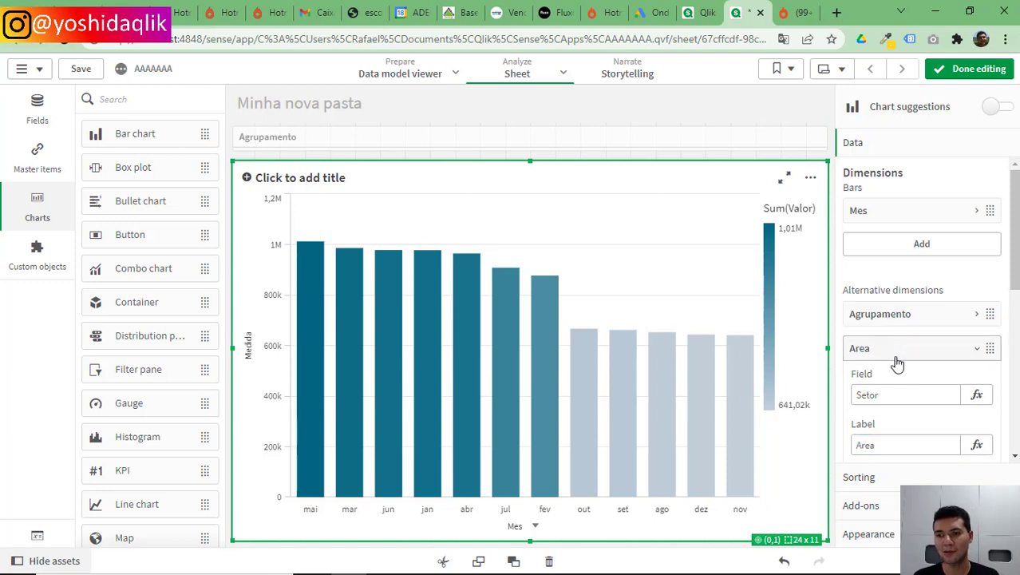
{"action": "left_click", "coordinate": [900, 357]}
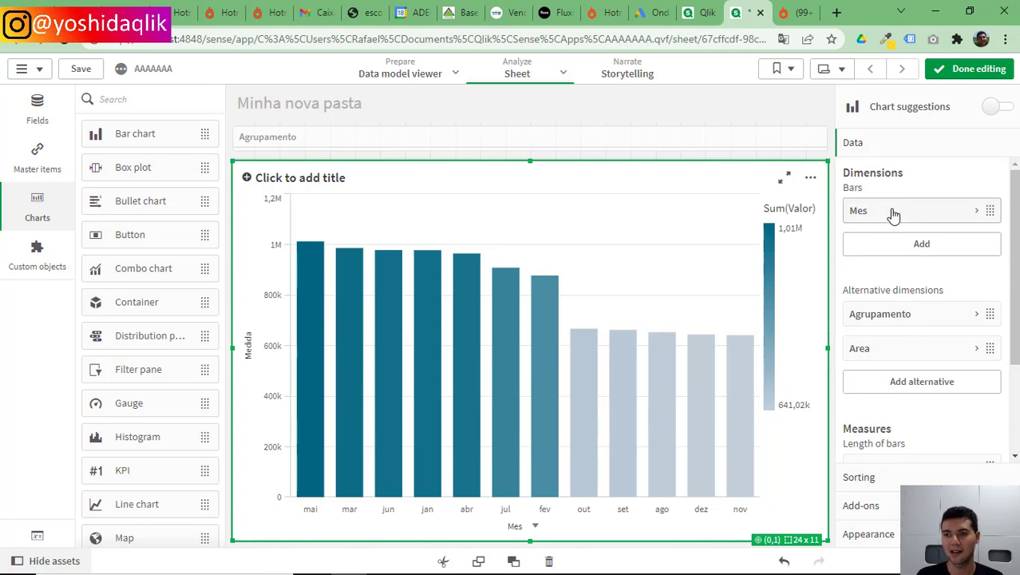
Replace the bar measure's label with the expression GetObjectDimension(0)
{"action": "scroll", "coordinate": [887, 415], "scroll_direction": "down", "scroll_amount": 3}
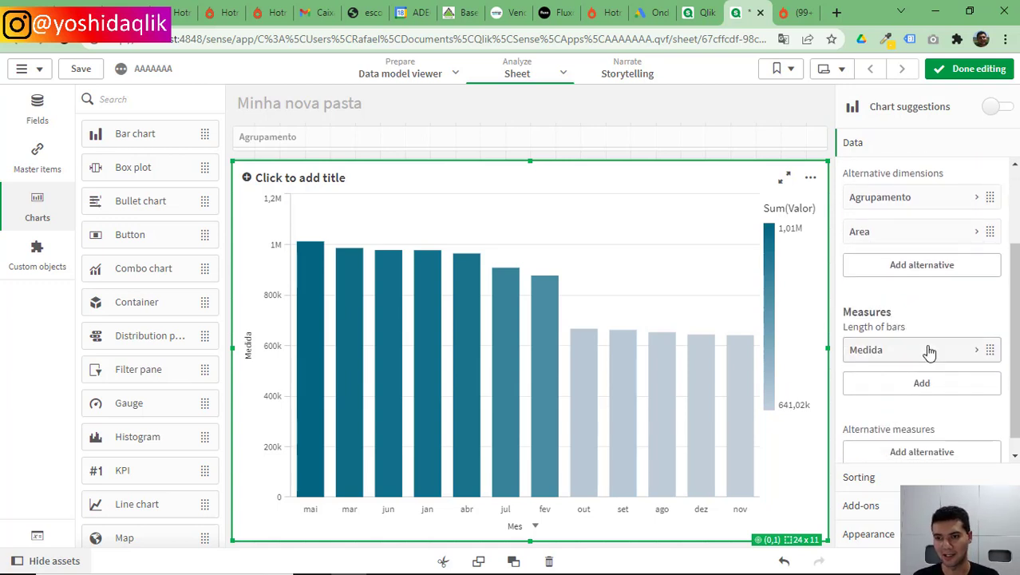
{"action": "left_click", "coordinate": [929, 351]}
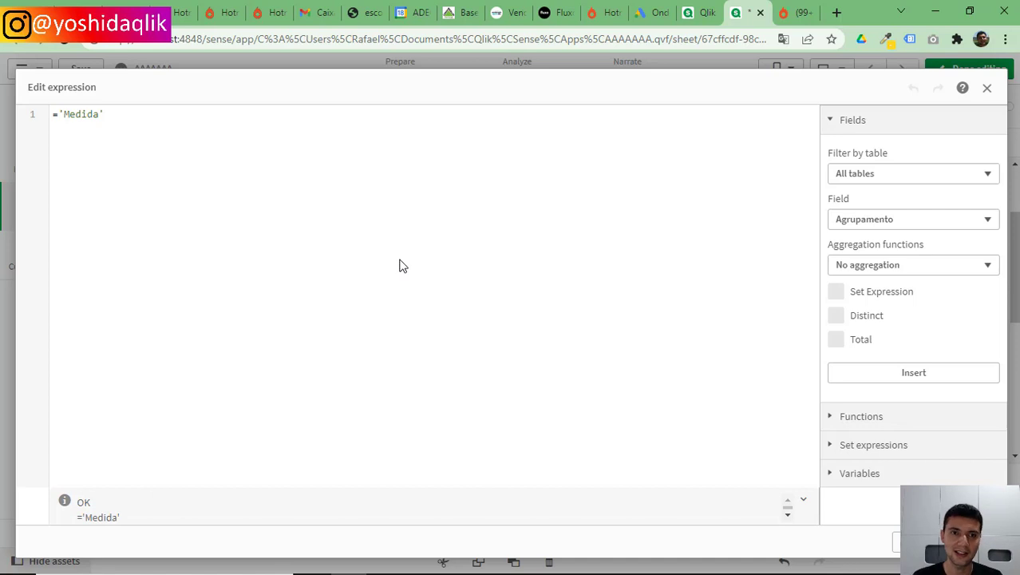
{"action": "key", "text": "ctrl+a"}
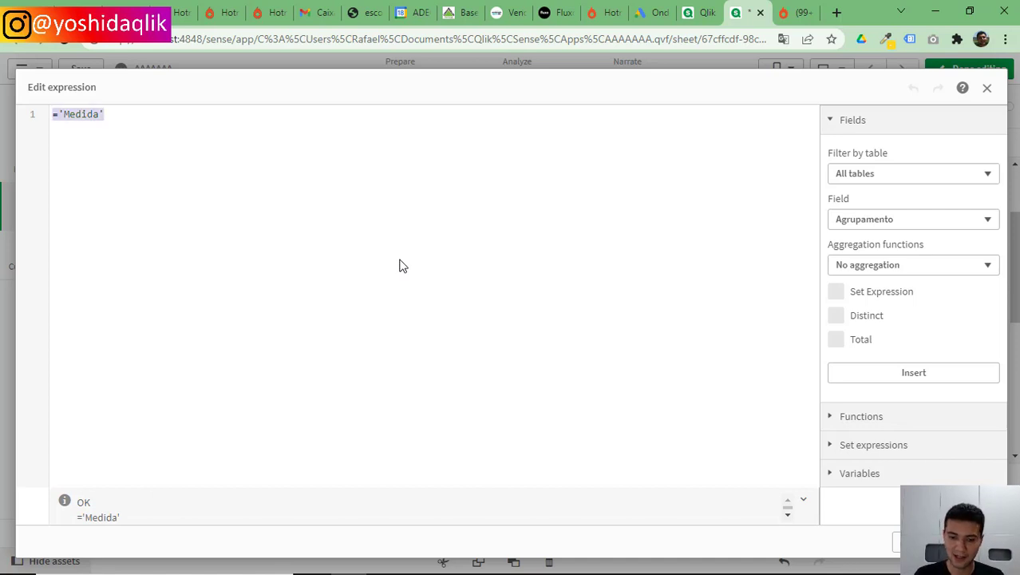
{"action": "type", "text": "Get"}
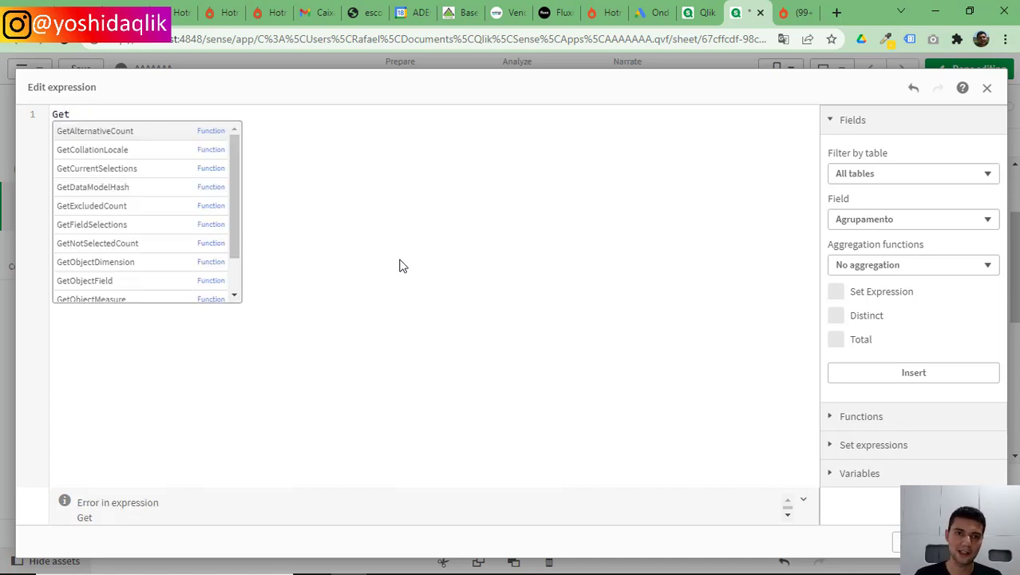
{"action": "type", "text": "ob"}
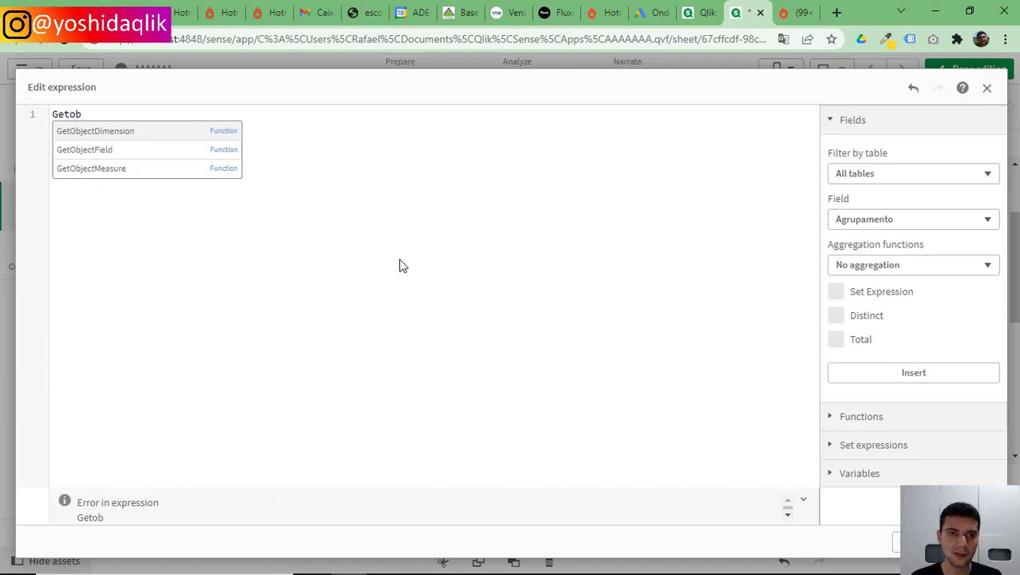
{"action": "key", "text": "Return"}
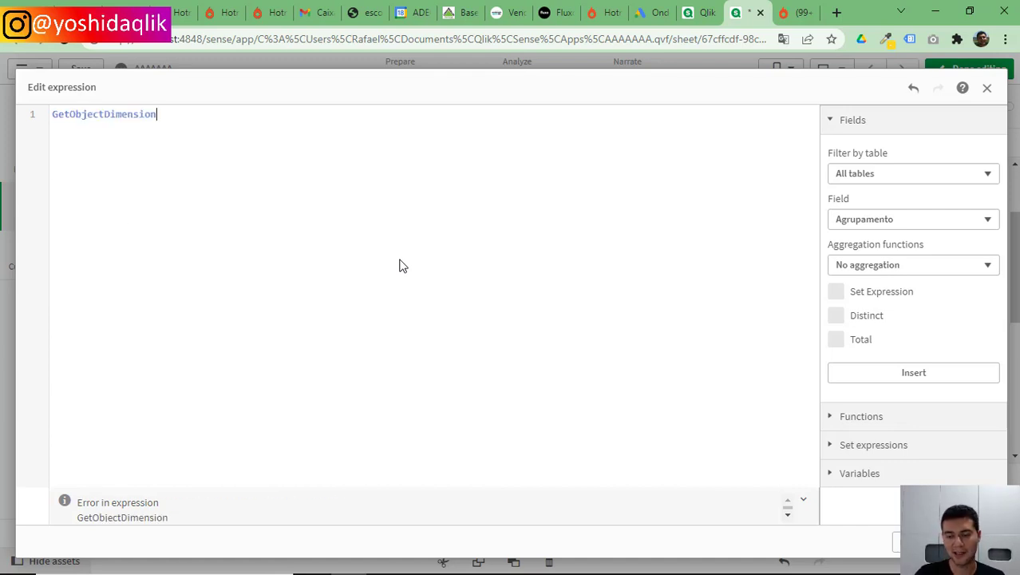
{"action": "type", "text": "("}
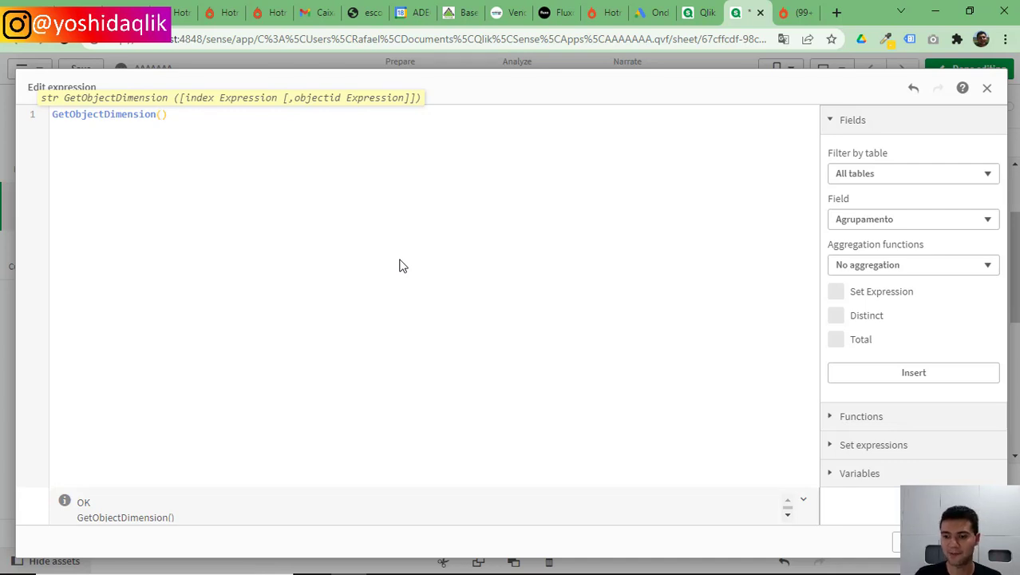
{"action": "type", "text": "0"}
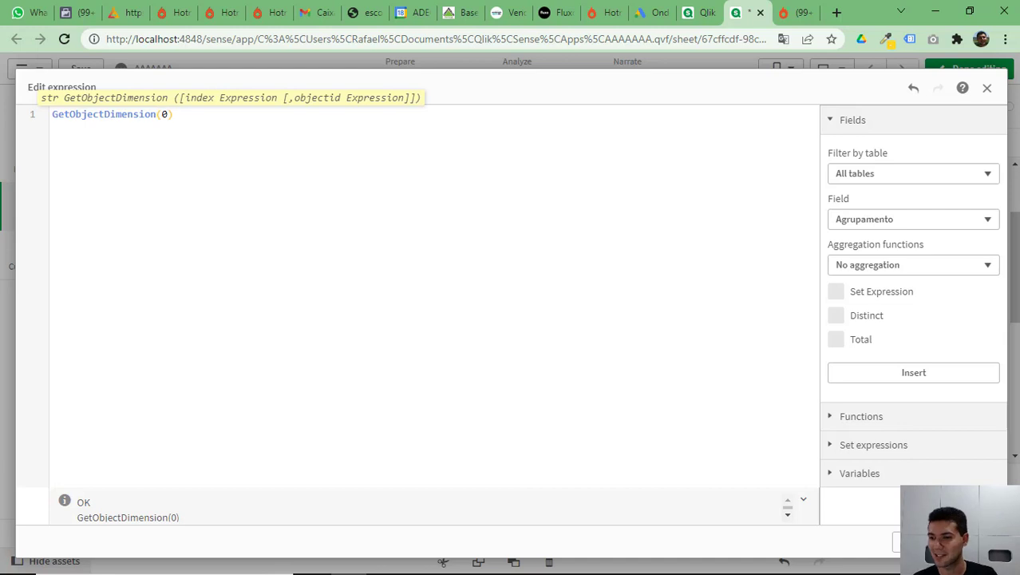
{"action": "left_click", "coordinate": [972, 542]}
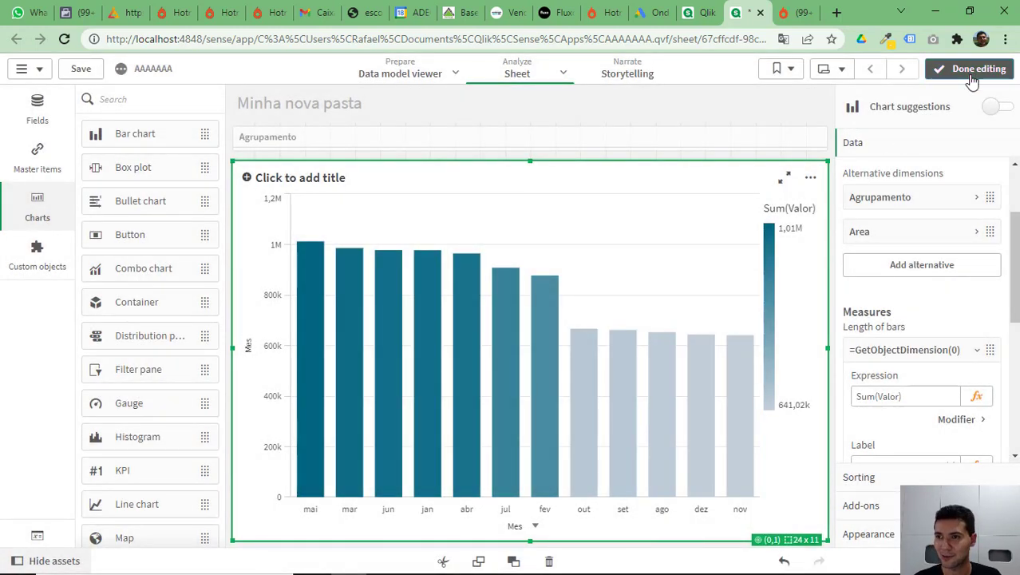
Leave edit mode, switch the chart's dimension to Area, and permanently apply that change back in sheet editing
{"action": "left_click", "coordinate": [972, 73]}
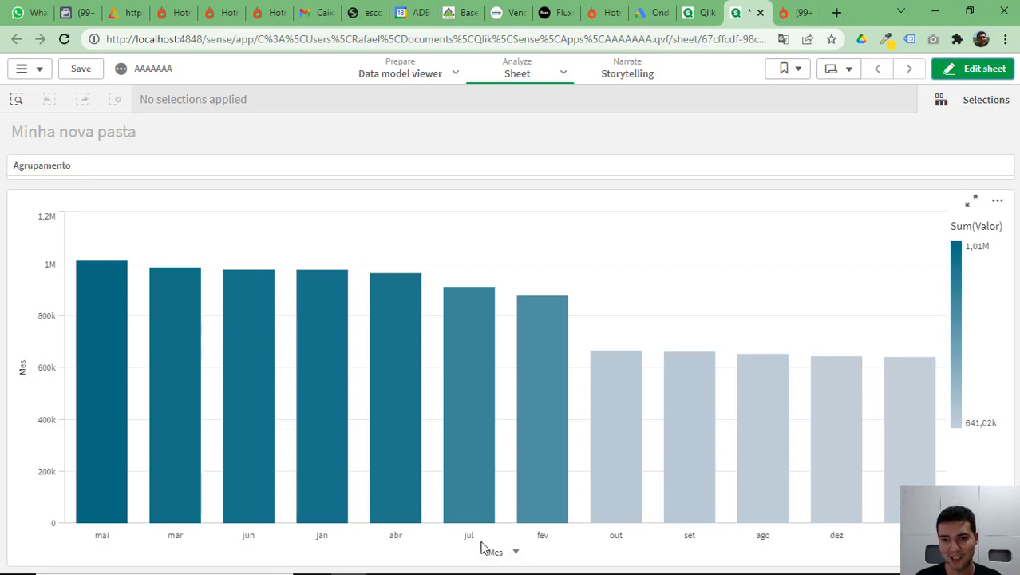
{"action": "left_click", "coordinate": [515, 555]}
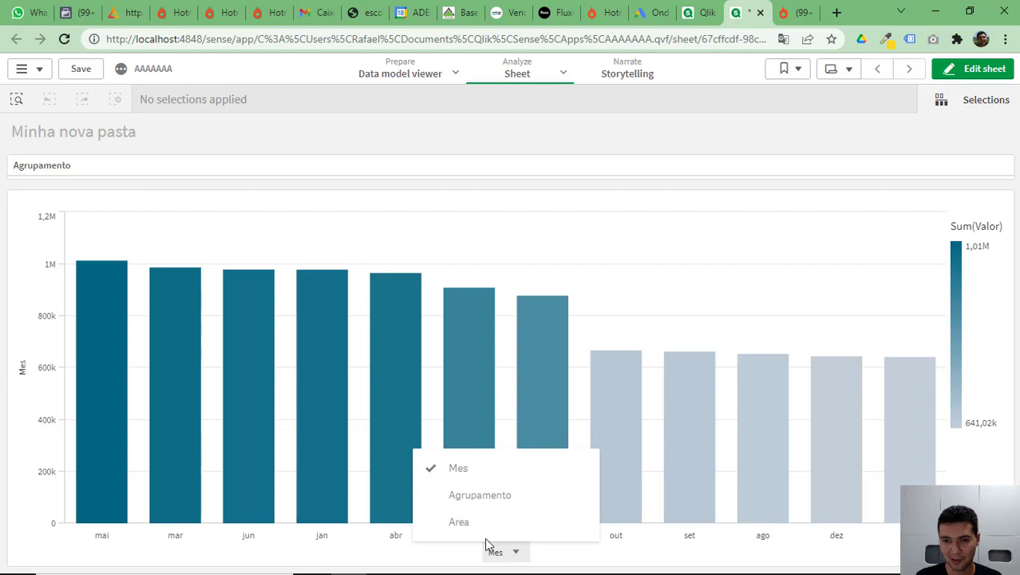
{"action": "left_click", "coordinate": [467, 524]}
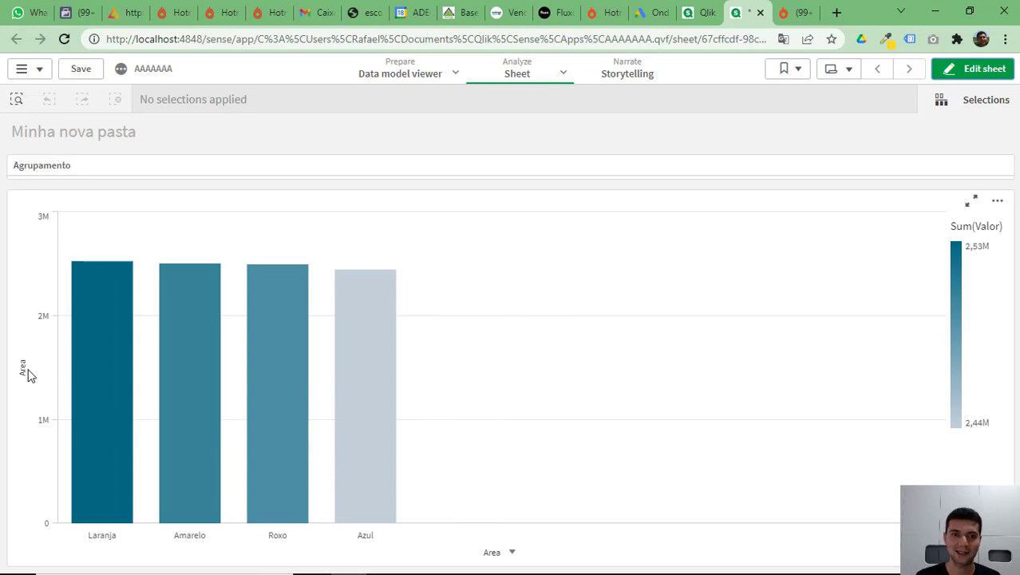
{"action": "left_click", "coordinate": [967, 70]}
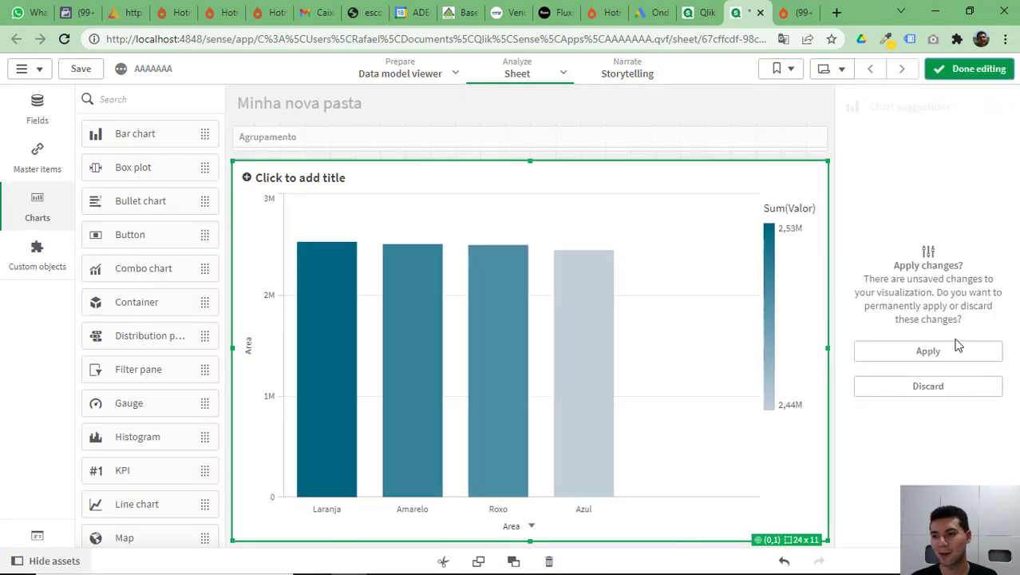
{"action": "left_click", "coordinate": [941, 349]}
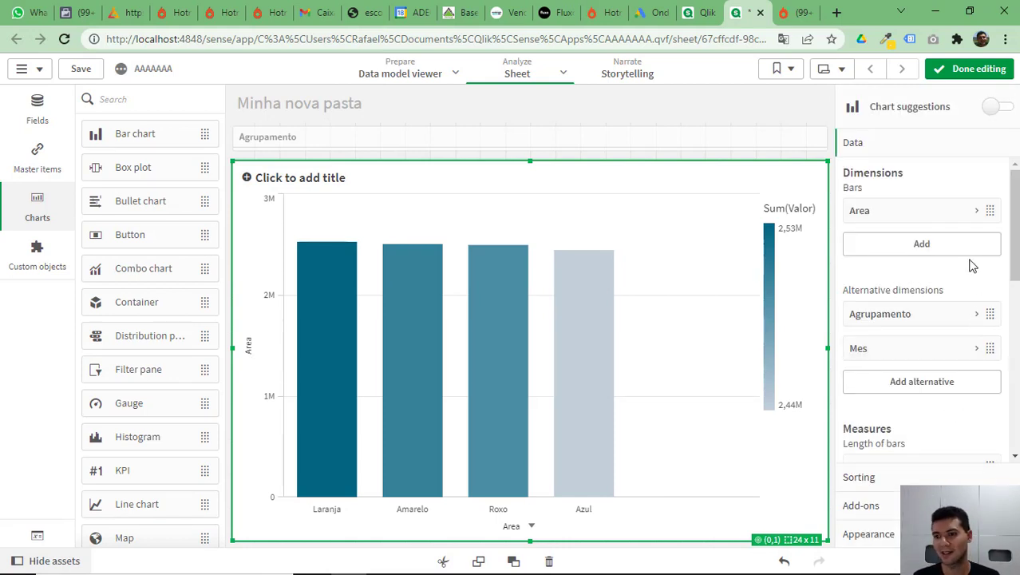
Copy the bar measure's label expression, then replace the label with ='Medida'
{"action": "scroll", "coordinate": [929, 375], "scroll_direction": "down", "scroll_amount": 5}
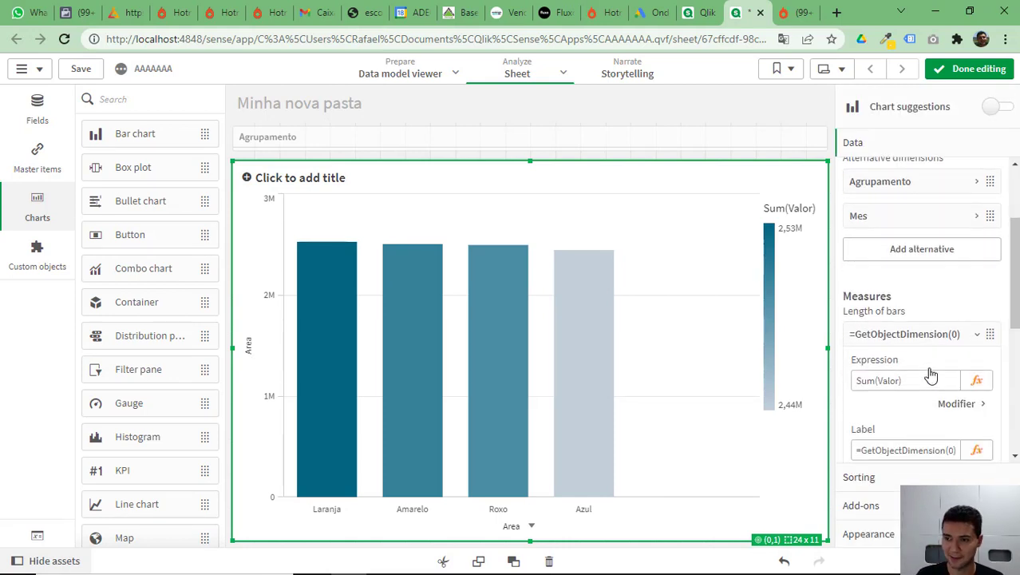
{"action": "left_click", "coordinate": [975, 295]}
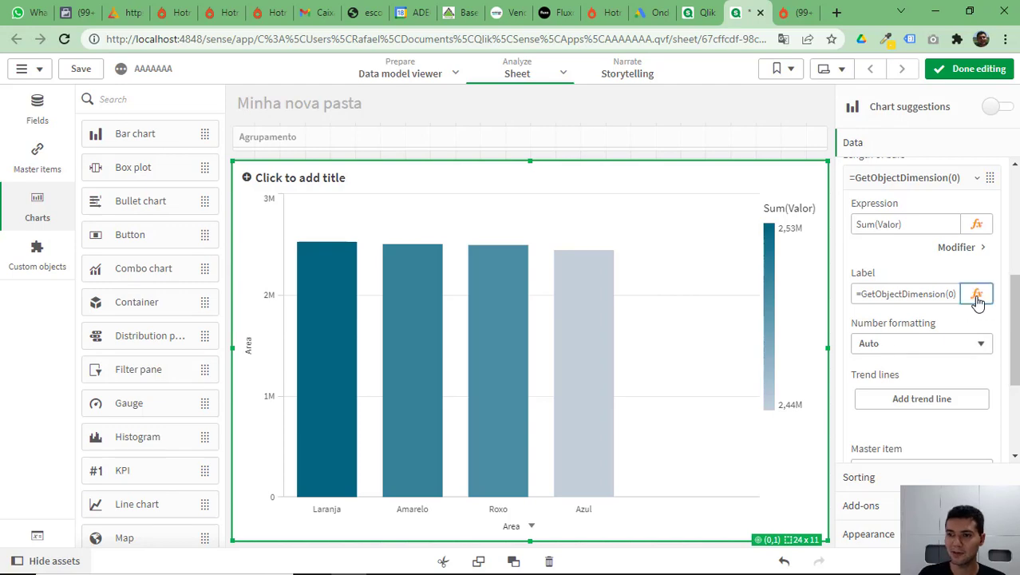
{"action": "left_click", "coordinate": [976, 293]}
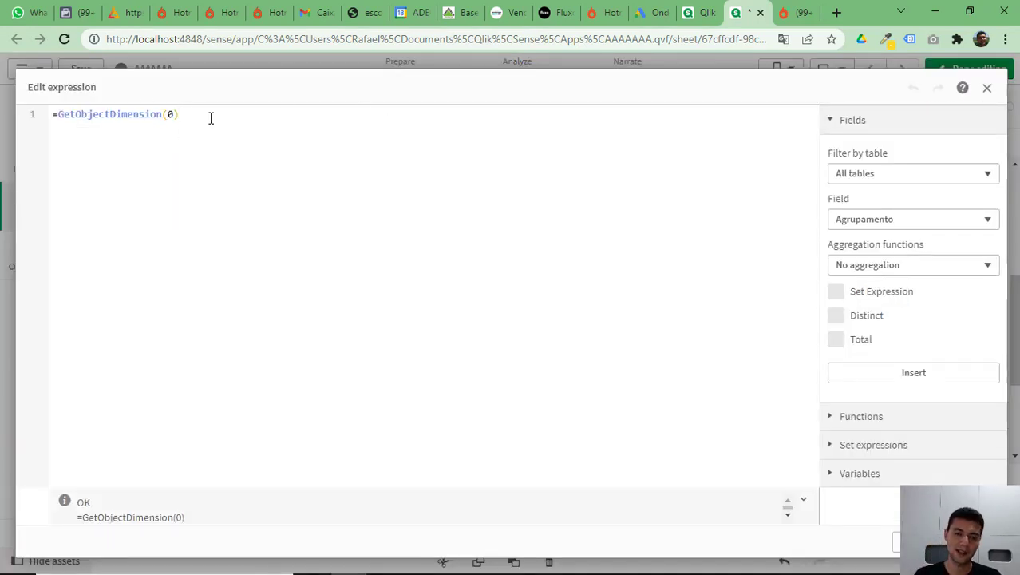
{"action": "key", "text": "ctrl+a"}
{"action": "key", "text": "ctrl+c"}
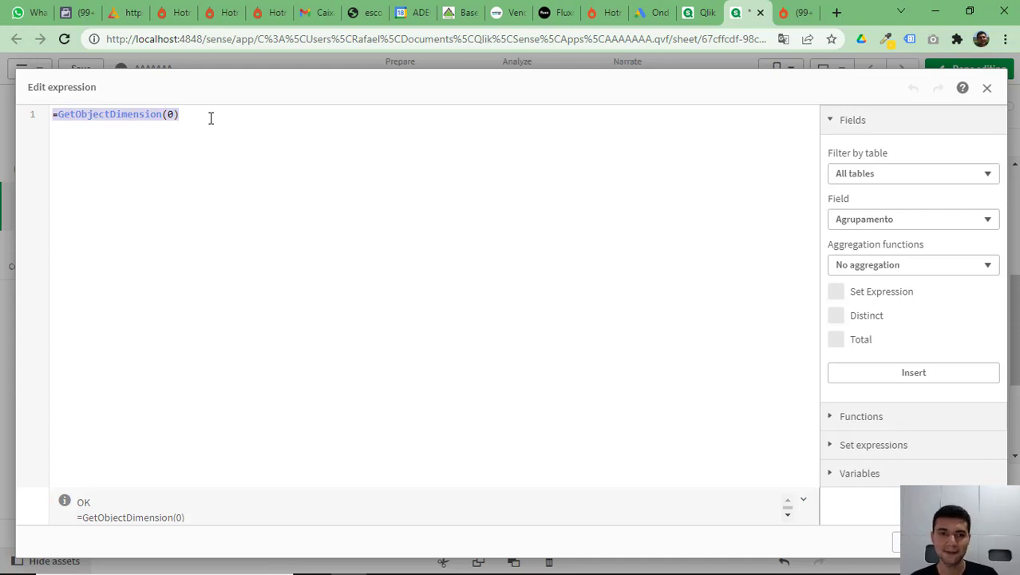
{"action": "type", "text": "='Medida'"}
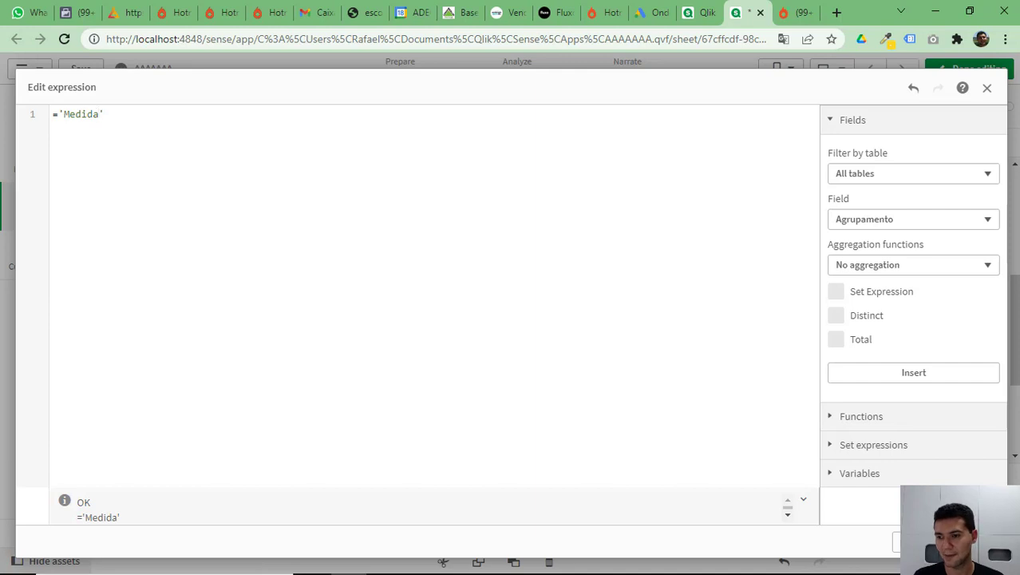
{"action": "left_click", "coordinate": [970, 542]}
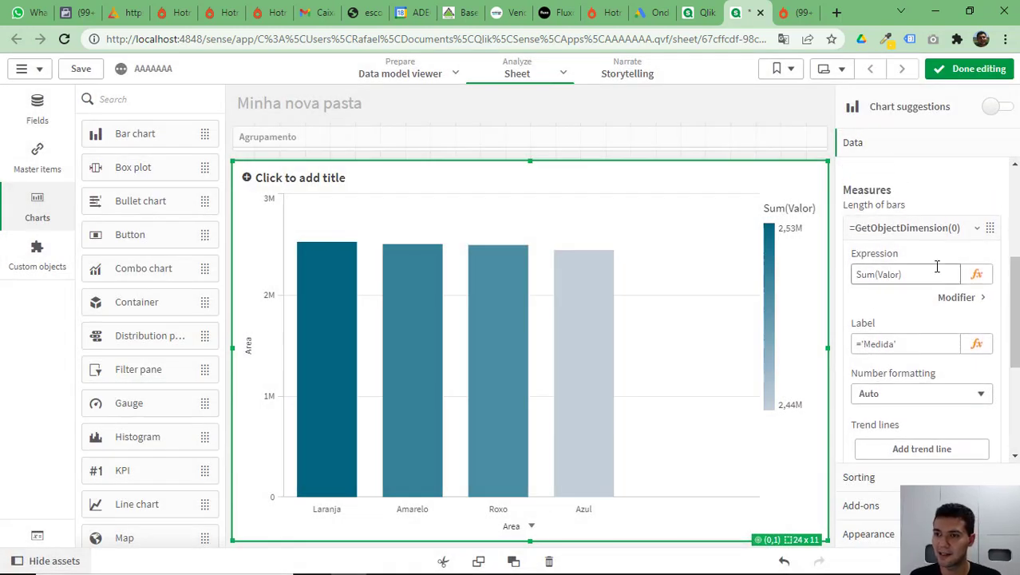
Open the bar measure's expression for editing and insert the copied GetObjectDimension(0) two lines above Sum(Valor)
{"action": "left_click", "coordinate": [984, 278]}
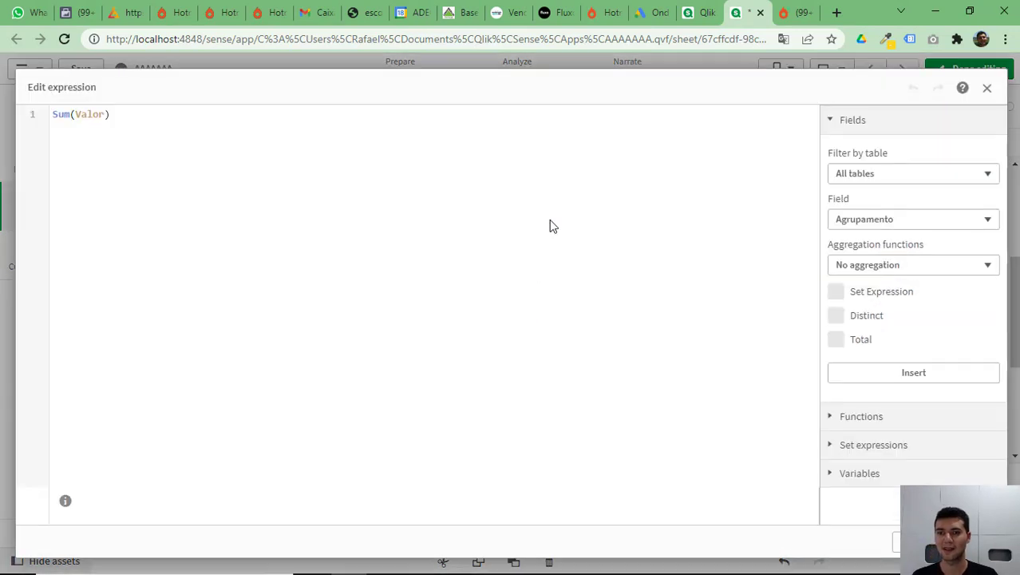
{"action": "left_click", "coordinate": [201, 166]}
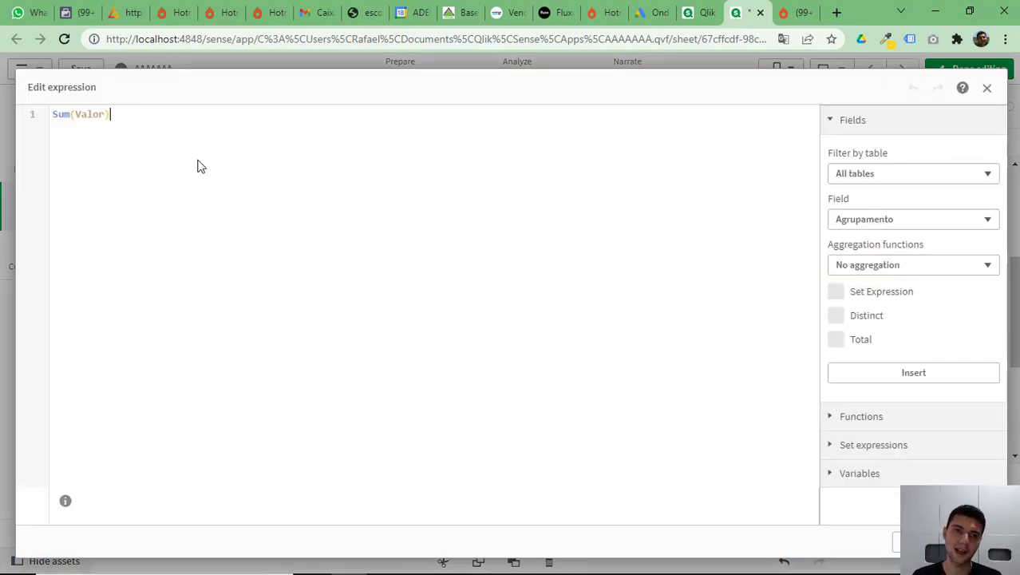
{"action": "key", "text": "Home"}
{"action": "key", "text": "Return"}
{"action": "key", "text": "Return"}
{"action": "key", "text": "Up"}
{"action": "key", "text": "Up"}
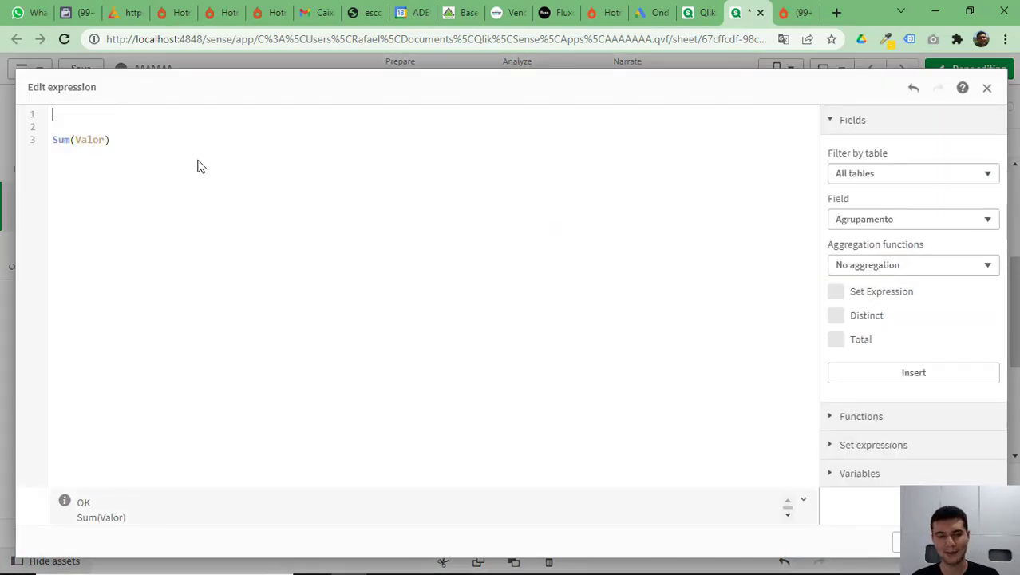
{"action": "key", "text": "ctrl+v"}
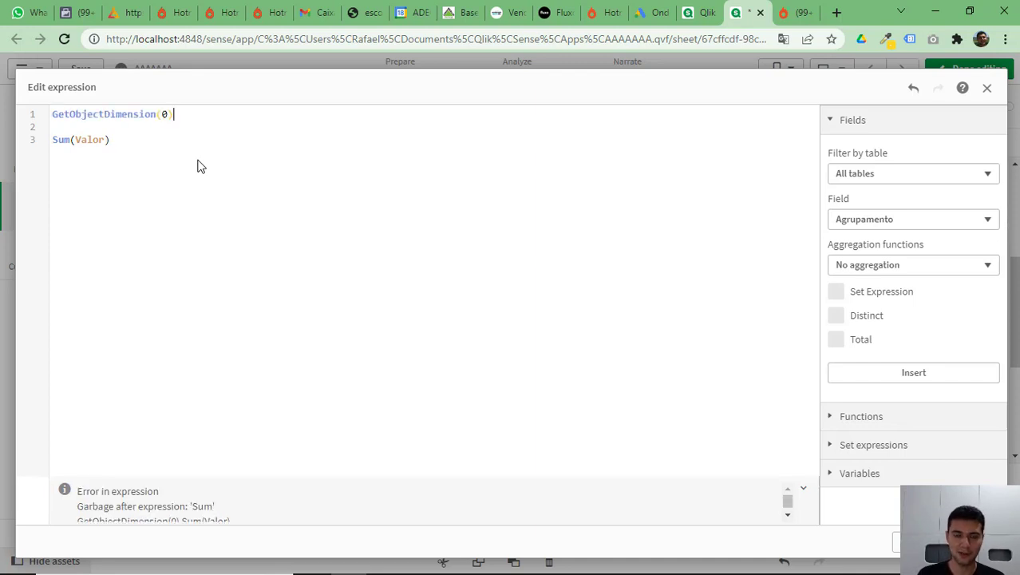
Turn the first line of the measure expression into the condition if(GetObjectDimension(0)='Area',
{"action": "key", "text": "Home"}
{"action": "type", "text": "if("}
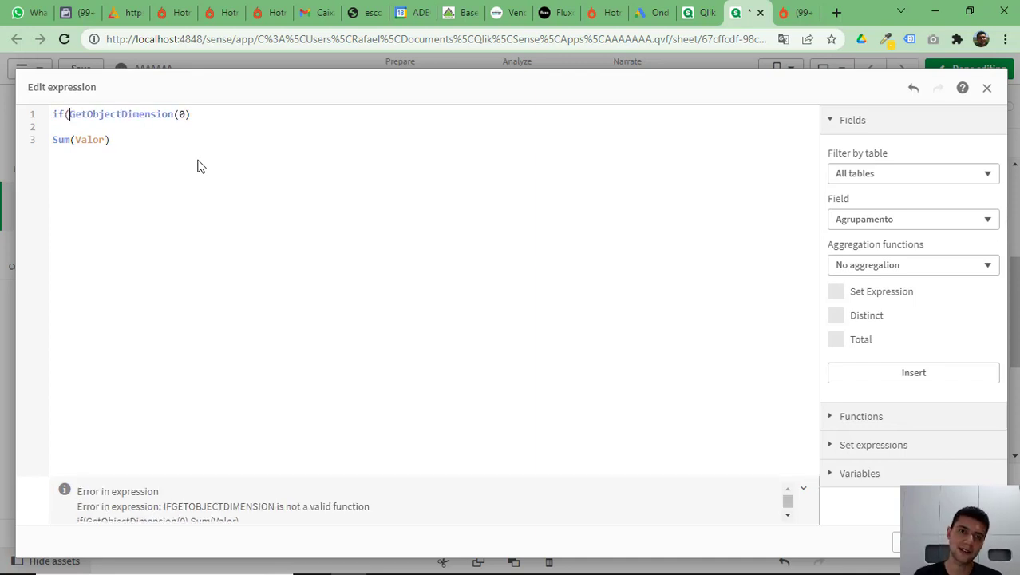
{"action": "key", "text": "End"}
{"action": "type", "text": "="}
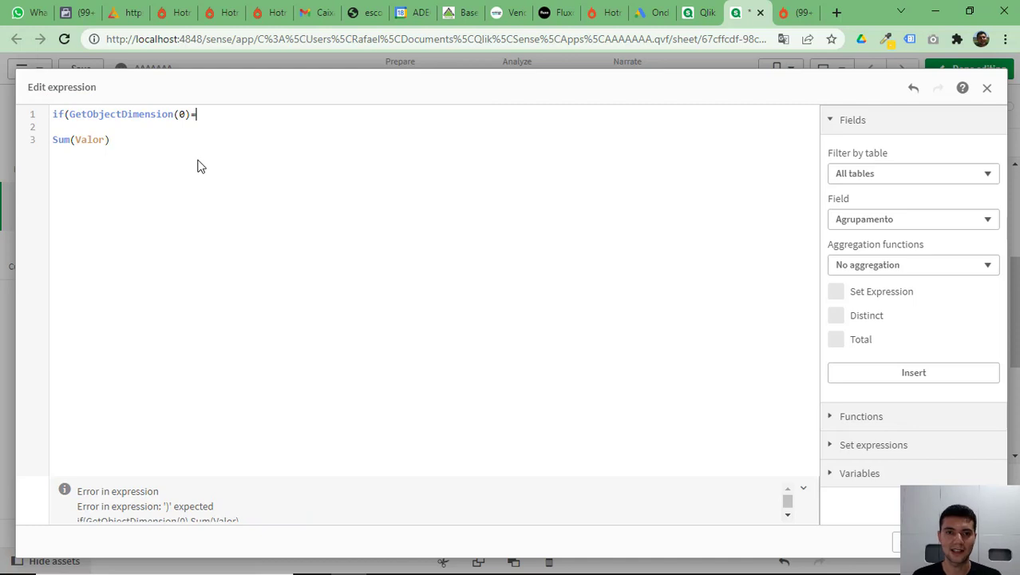
{"action": "type", "text": "'Area"}
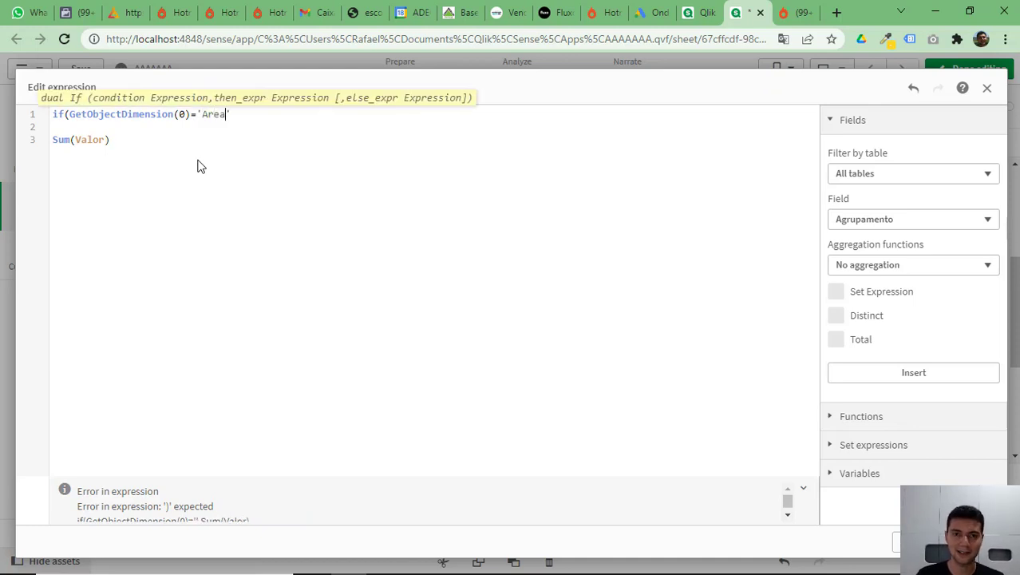
{"action": "type", "text": "',"}
{"action": "key", "text": "Return"}
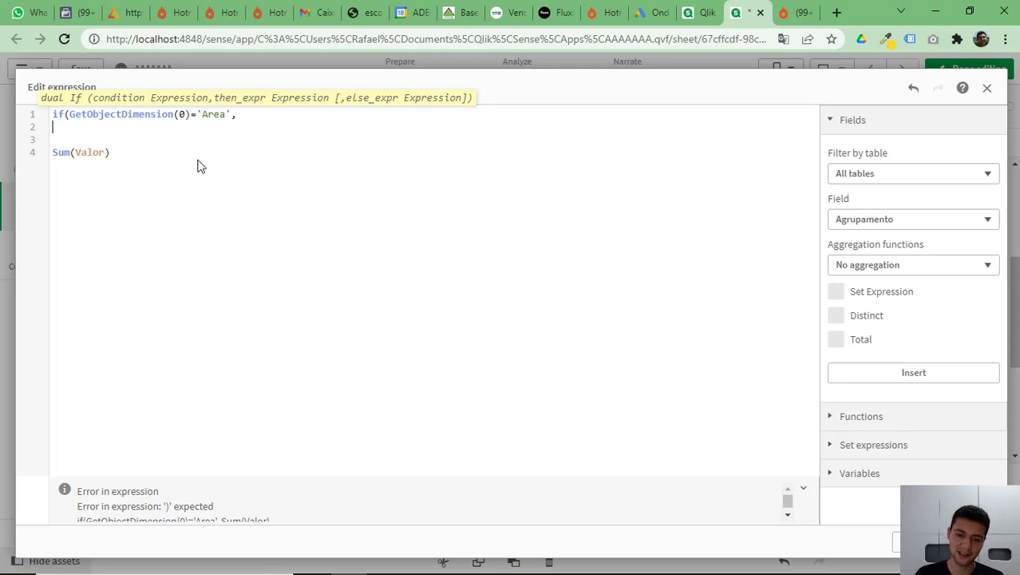
Enter Avg(Valor)/Count(distinct Cliente) as the result for the Area condition
{"action": "type", "text": "Avg("}
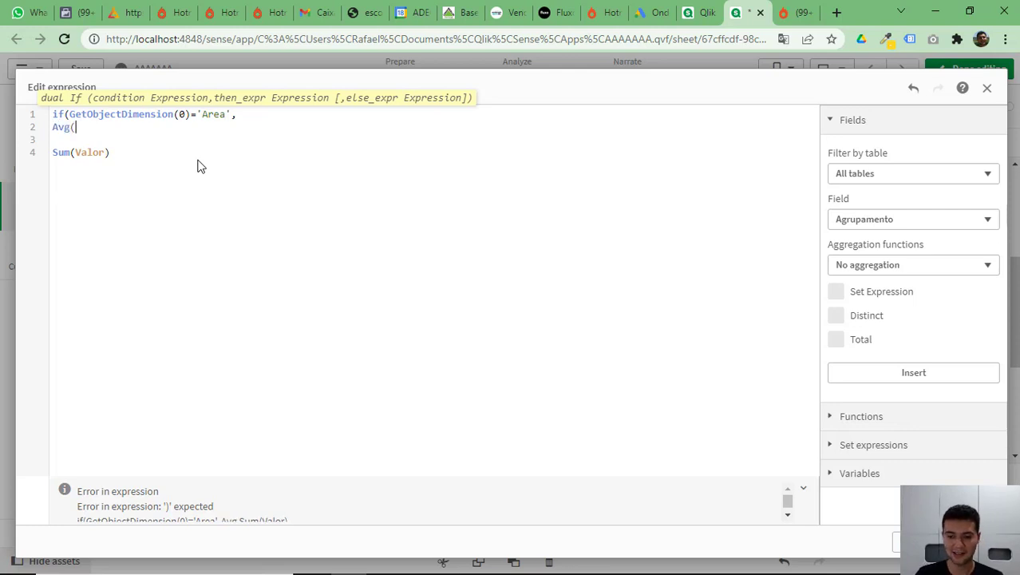
{"action": "type", "text": "Valor)"}
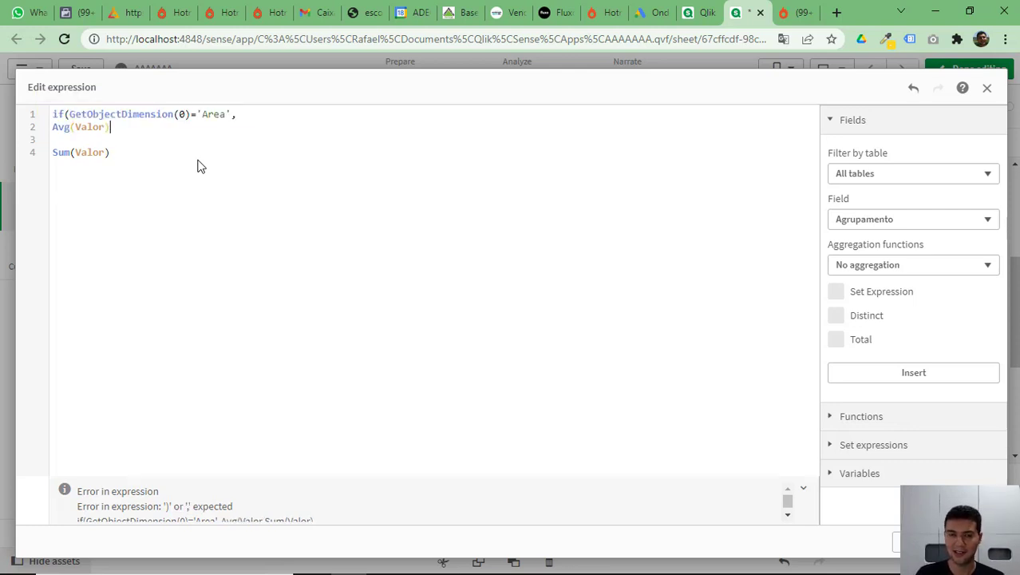
{"action": "type", "text": "/"}
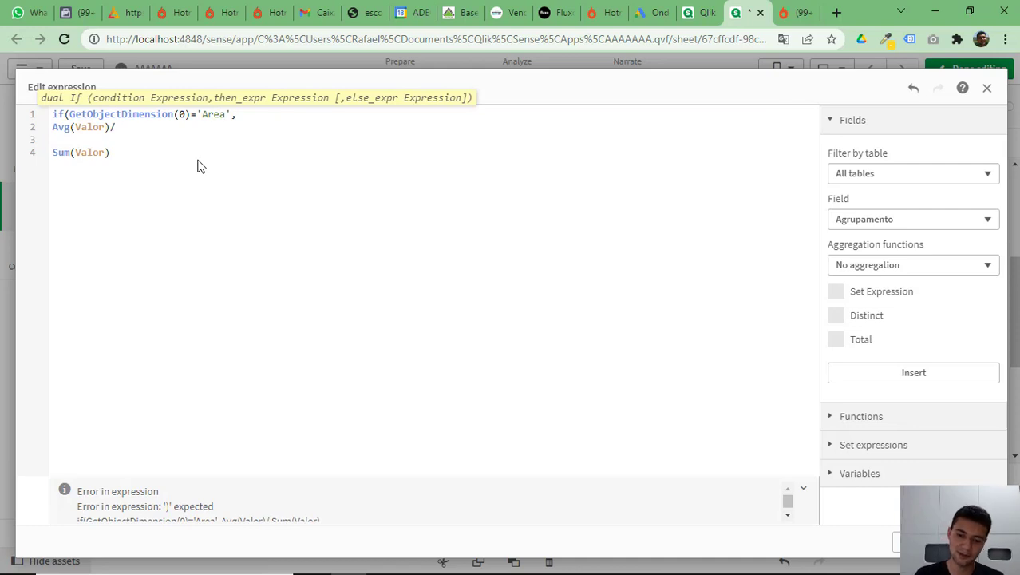
{"action": "type", "text": "Cou"}
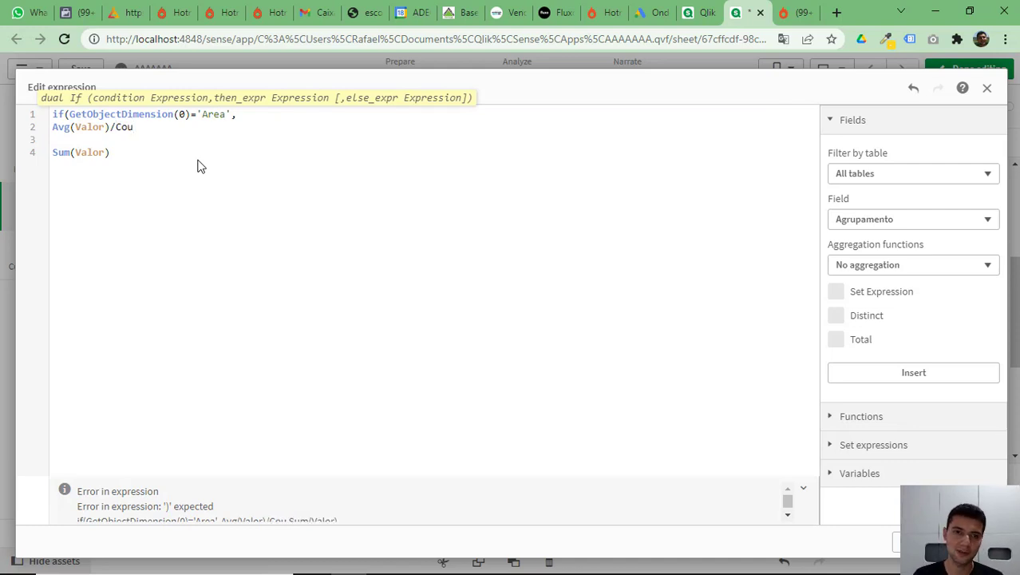
{"action": "type", "text": "nt"}
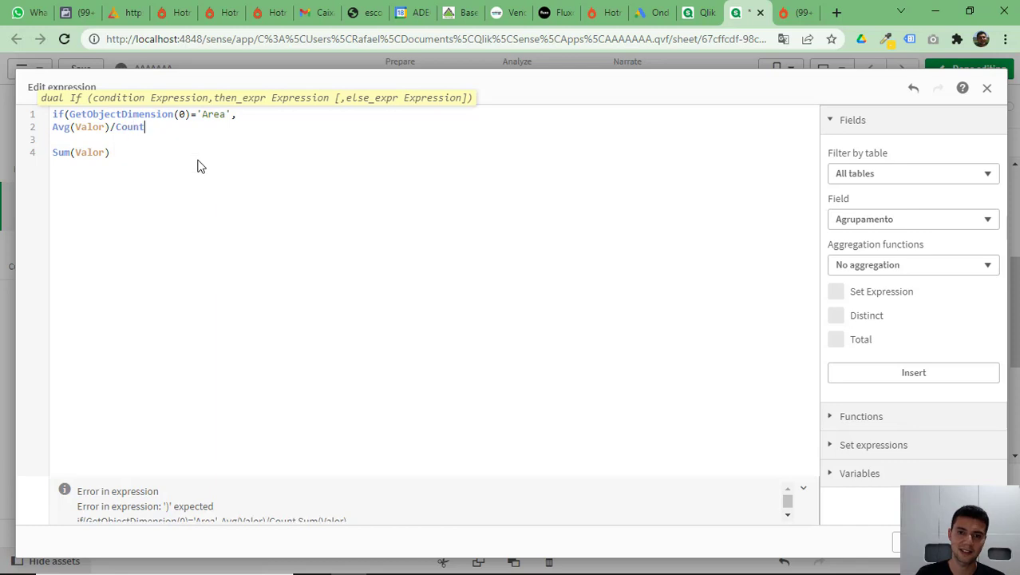
{"action": "type", "text": "(dis"}
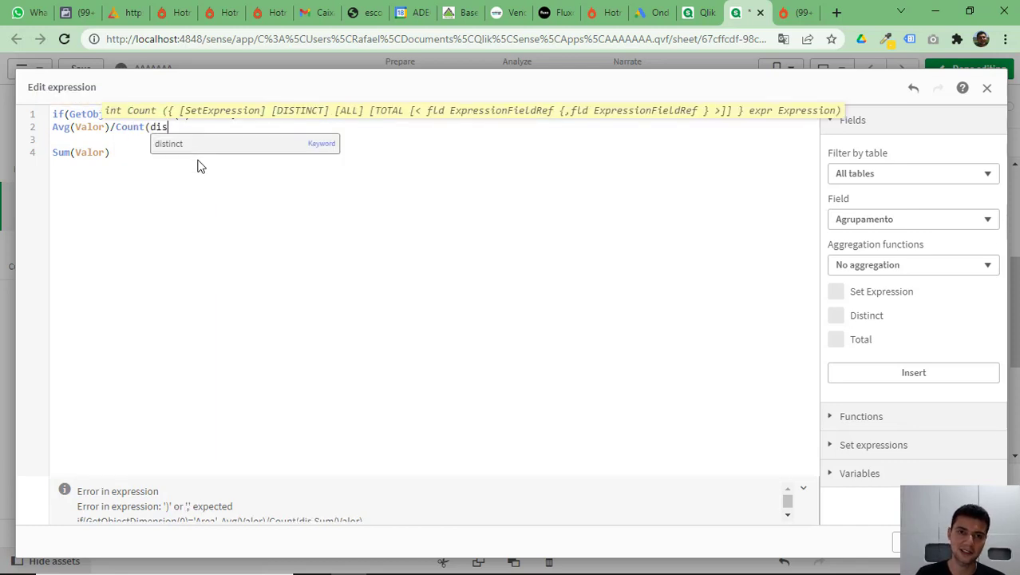
{"action": "type", "text": "tinct Cliente"}
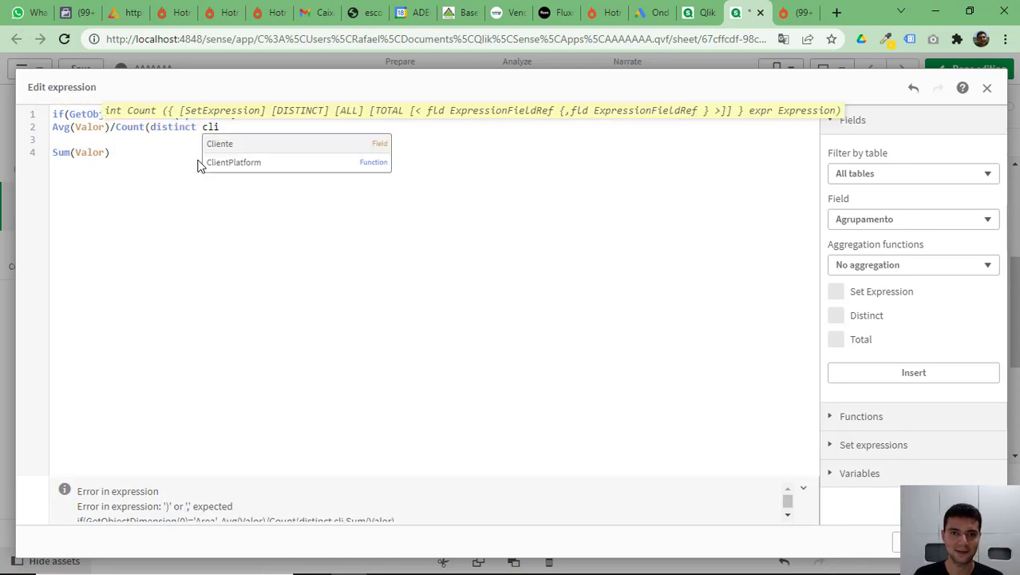
{"action": "type", "text": ")"}
Make Sum(Valor) the else result with a separating comma, close the if function and apply the measure expression
{"action": "key", "text": "Down"}
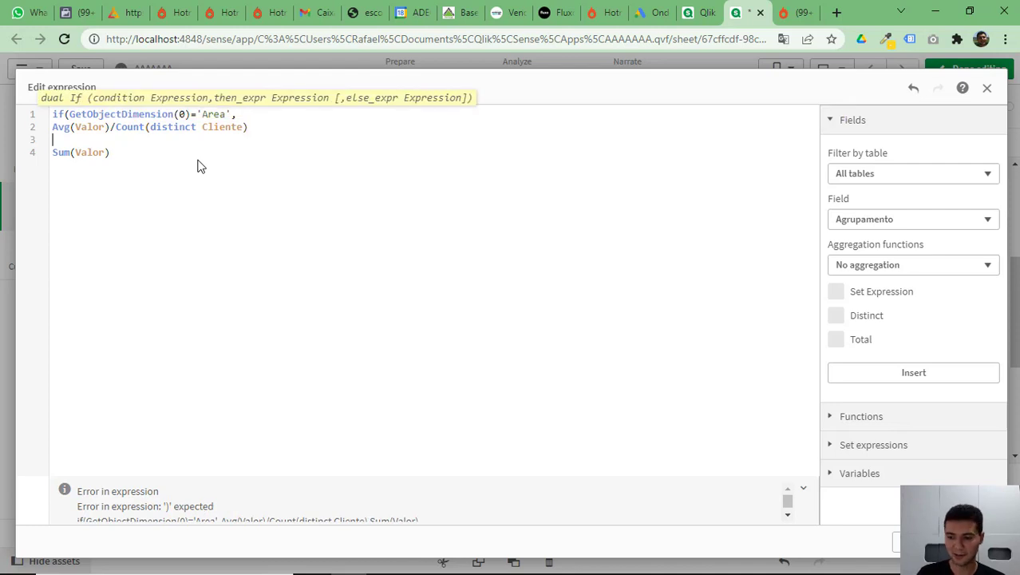
{"action": "key", "text": "End"}
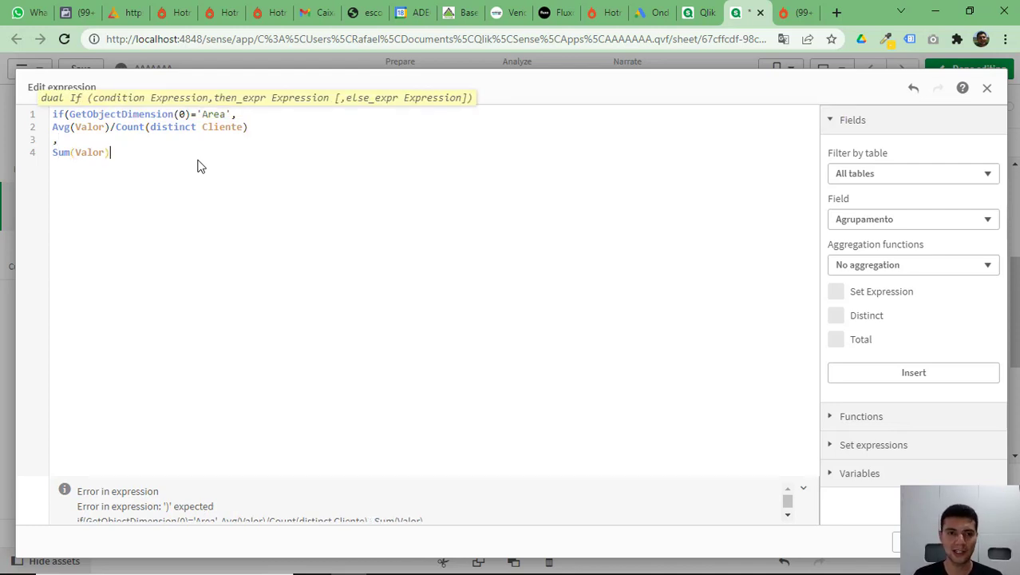
{"action": "key", "text": "Return"}
{"action": "type", "text": ")"}
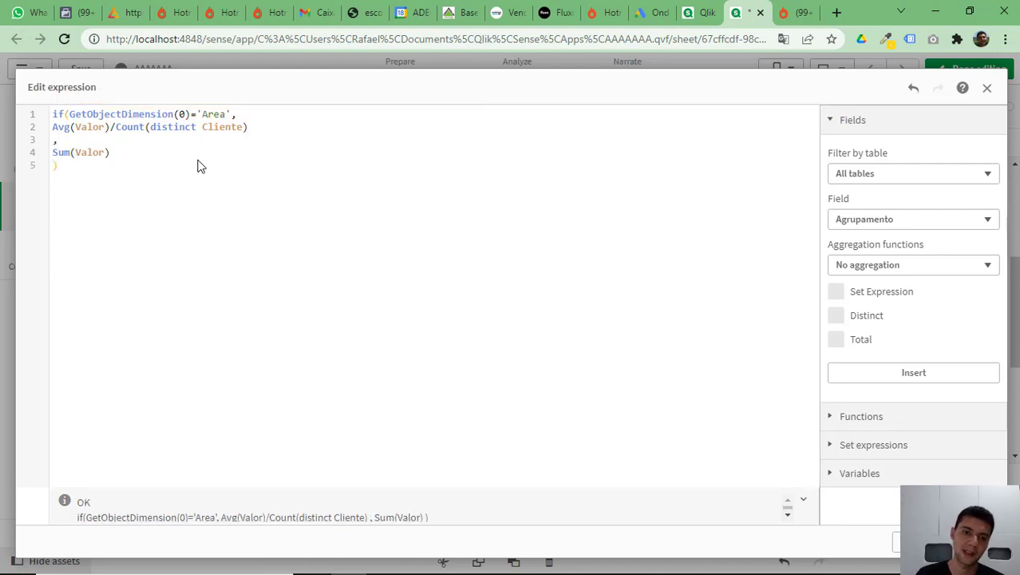
{"action": "left_click", "coordinate": [950, 541]}
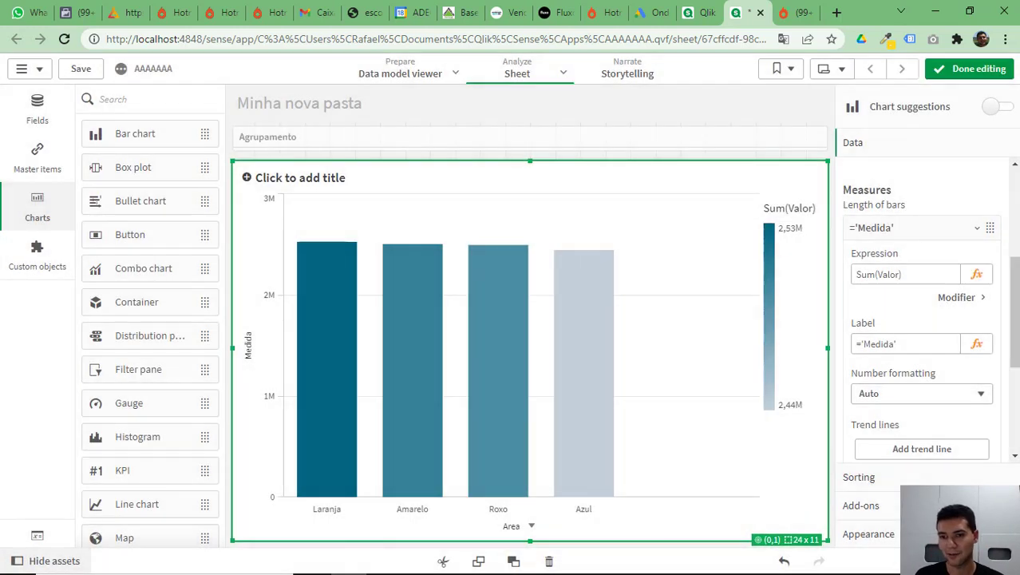
Leave edit mode and inspect the Medida values of the bars under the Area dimension
{"action": "left_click", "coordinate": [974, 70]}
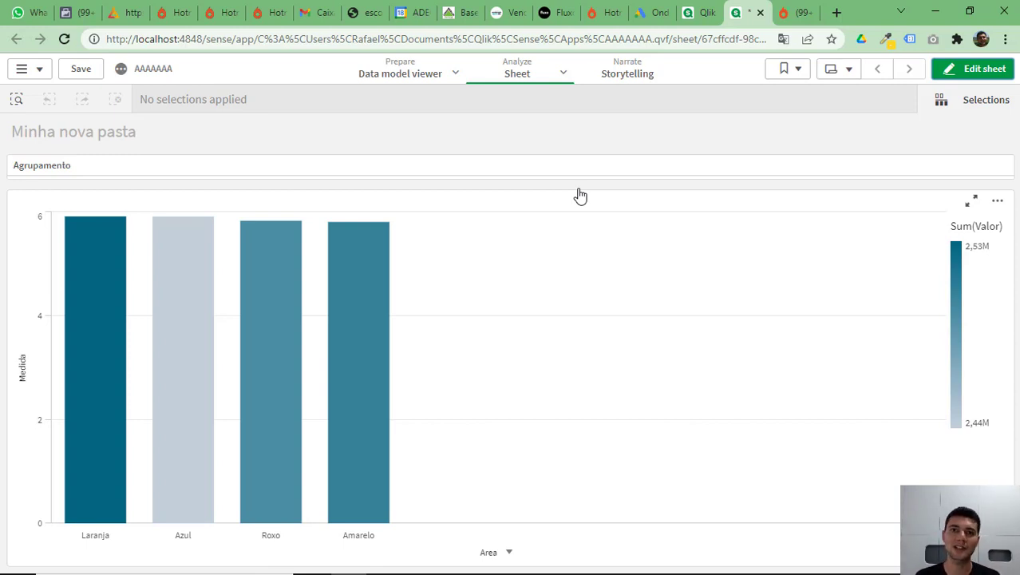
{"action": "mouse_move", "coordinate": [91, 352]}
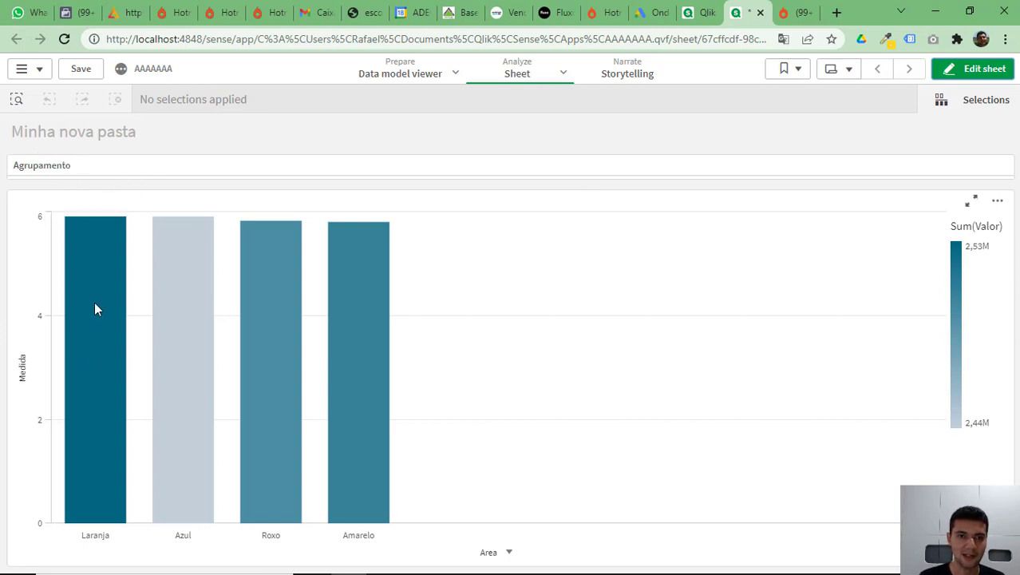
{"action": "mouse_move", "coordinate": [94, 304]}
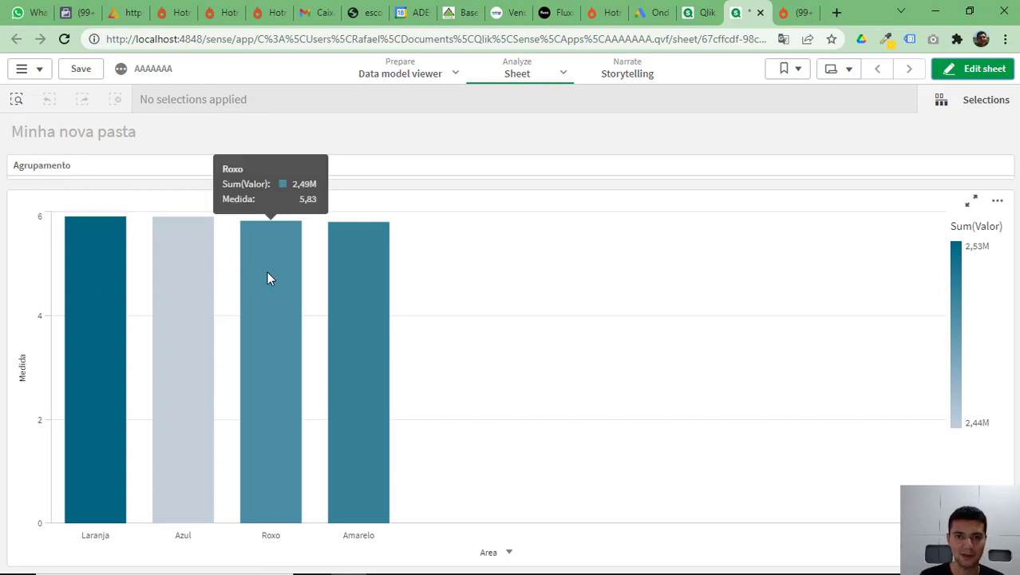
{"action": "mouse_move", "coordinate": [369, 286]}
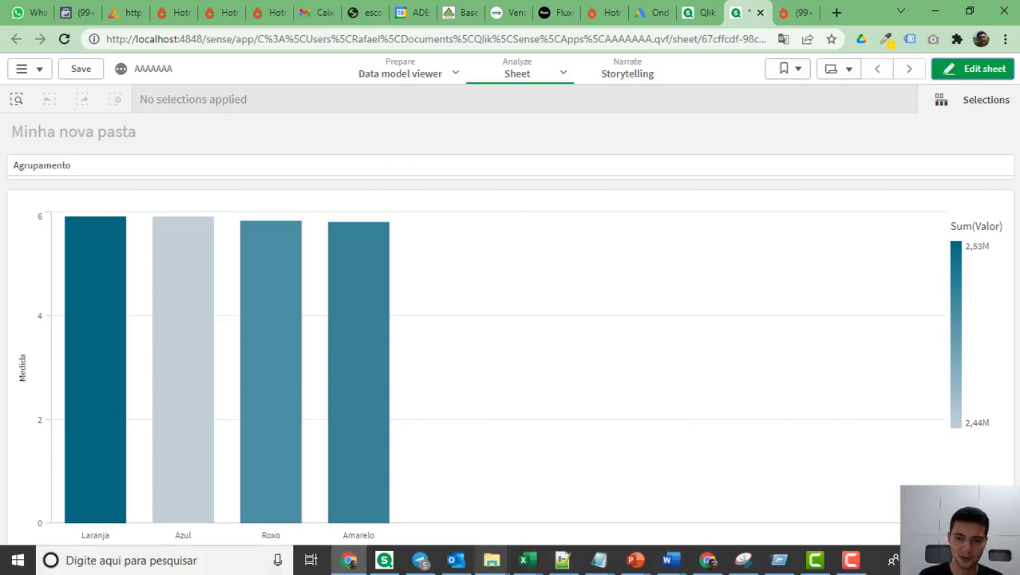
Switch the chart's dimension to Agrupamento and examine the measure of its bars
{"action": "left_click", "coordinate": [495, 552]}
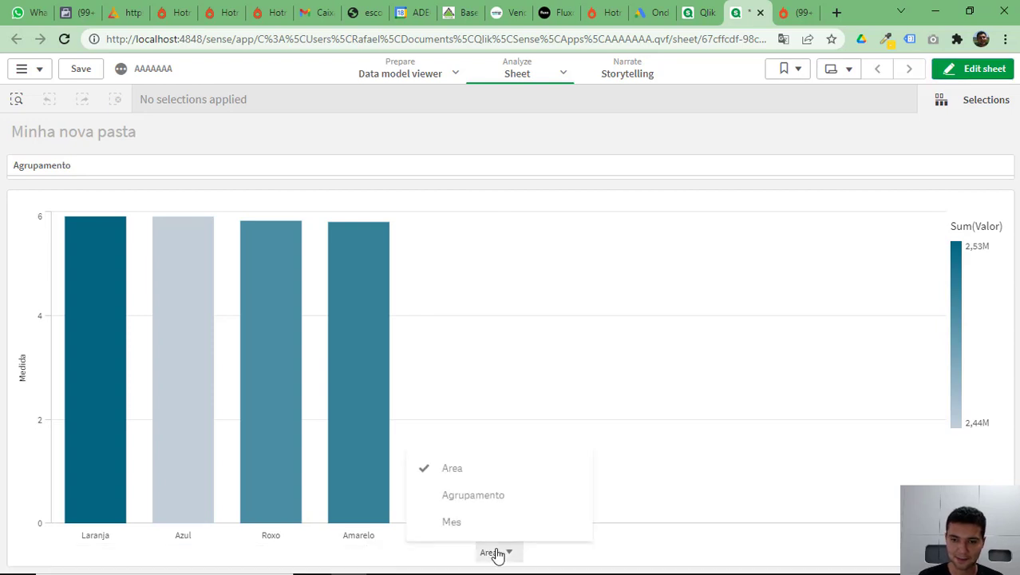
{"action": "left_click", "coordinate": [469, 496]}
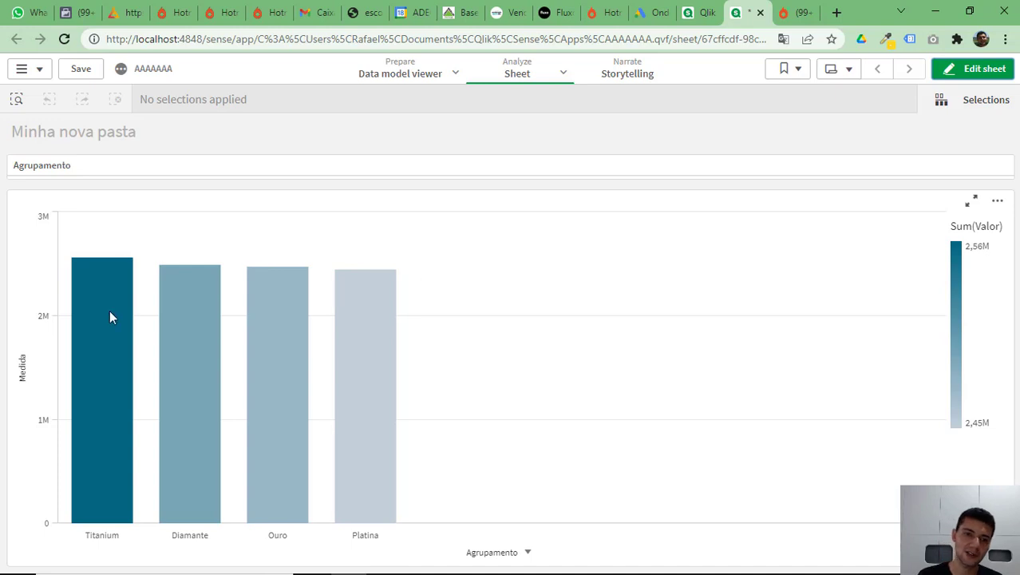
{"action": "mouse_move", "coordinate": [106, 336]}
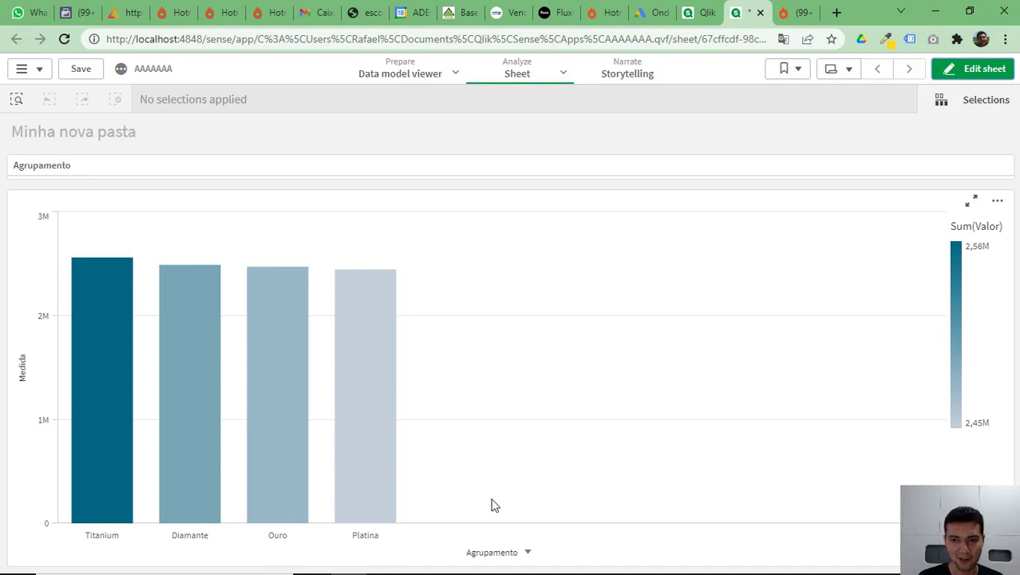
Switch the chart's dimension to Mes and compare Sum(Valor) with Medida on several month bars
{"action": "left_click", "coordinate": [501, 553]}
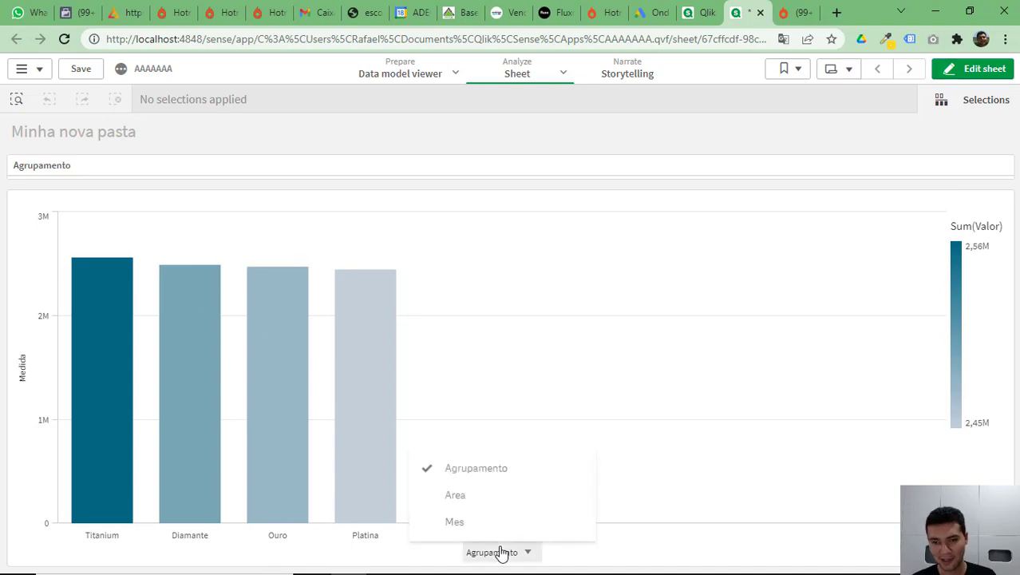
{"action": "left_click", "coordinate": [458, 521]}
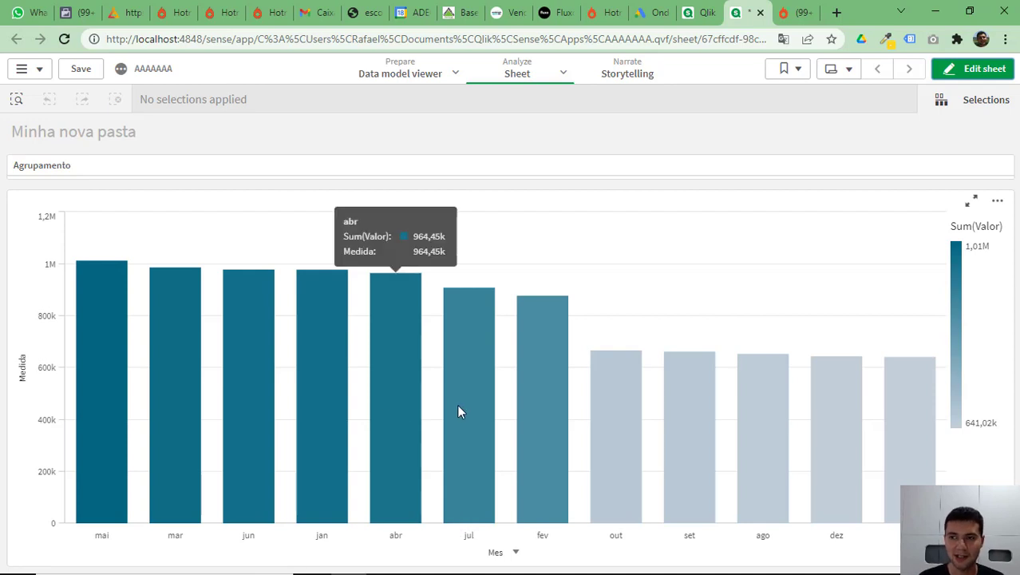
{"action": "mouse_move", "coordinate": [480, 414]}
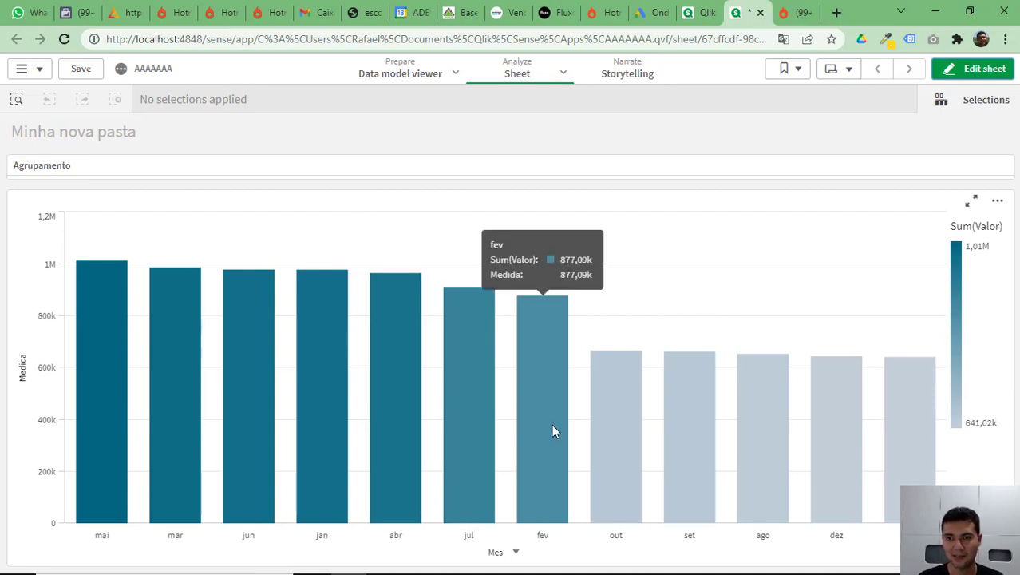
{"action": "mouse_move", "coordinate": [626, 458]}
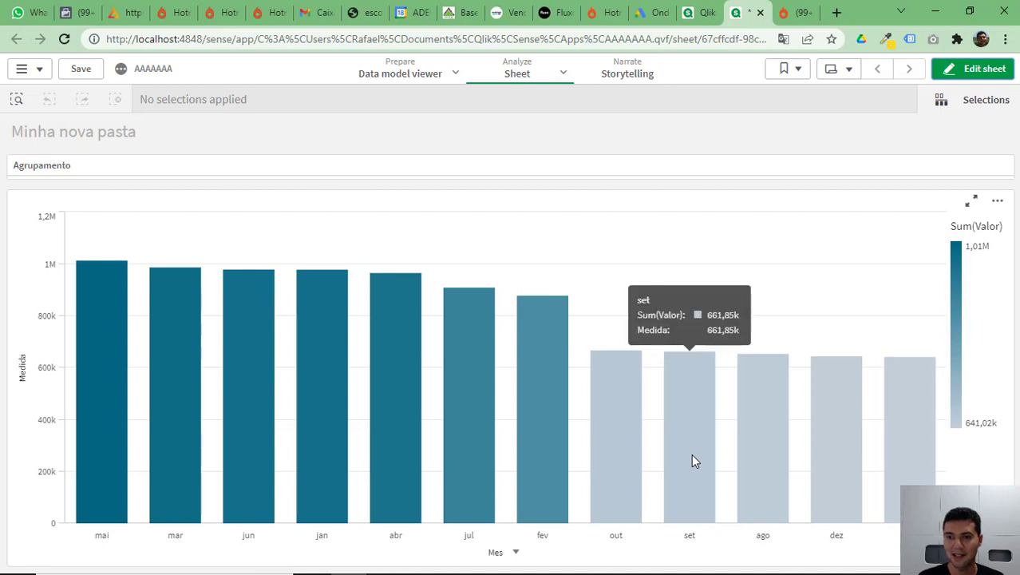
Return the chart's dimension to Area and check the Medida value of the Amarelo bar
{"action": "left_click", "coordinate": [508, 556]}
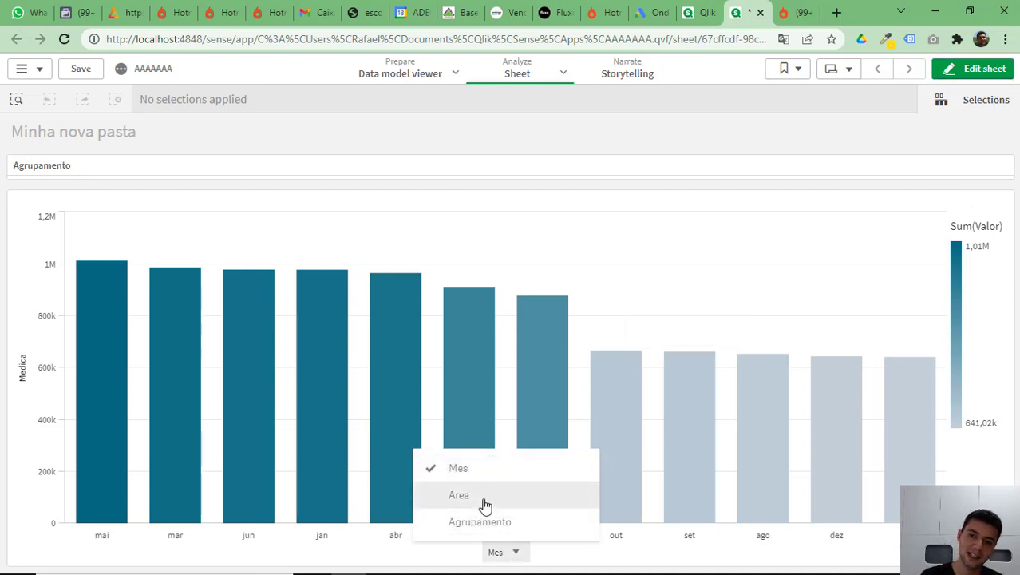
{"action": "key", "text": "Escape"}
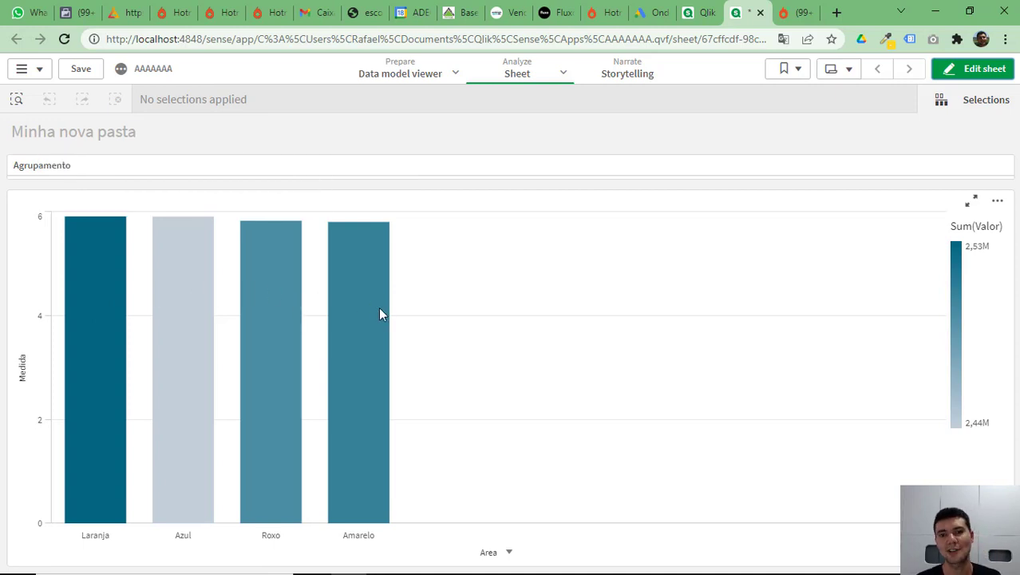
{"action": "mouse_move", "coordinate": [379, 309]}
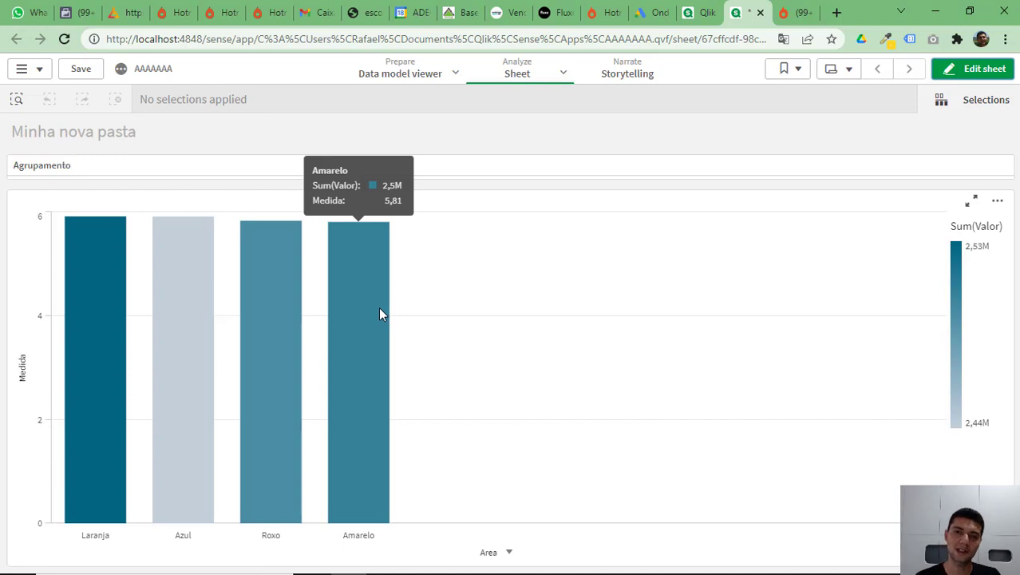